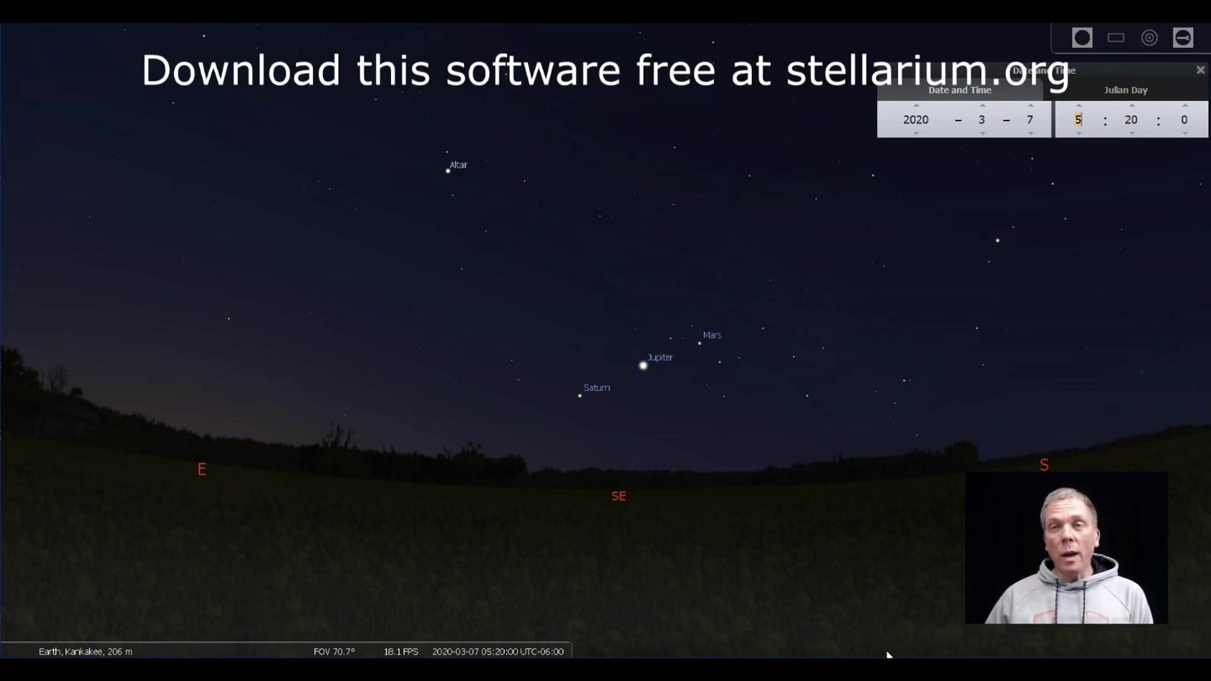
Select Mars, Jupiter and Saturn twice over, ending on Saturn's details (magnitude 0.66, 10.027 AU)
click(405, 506)
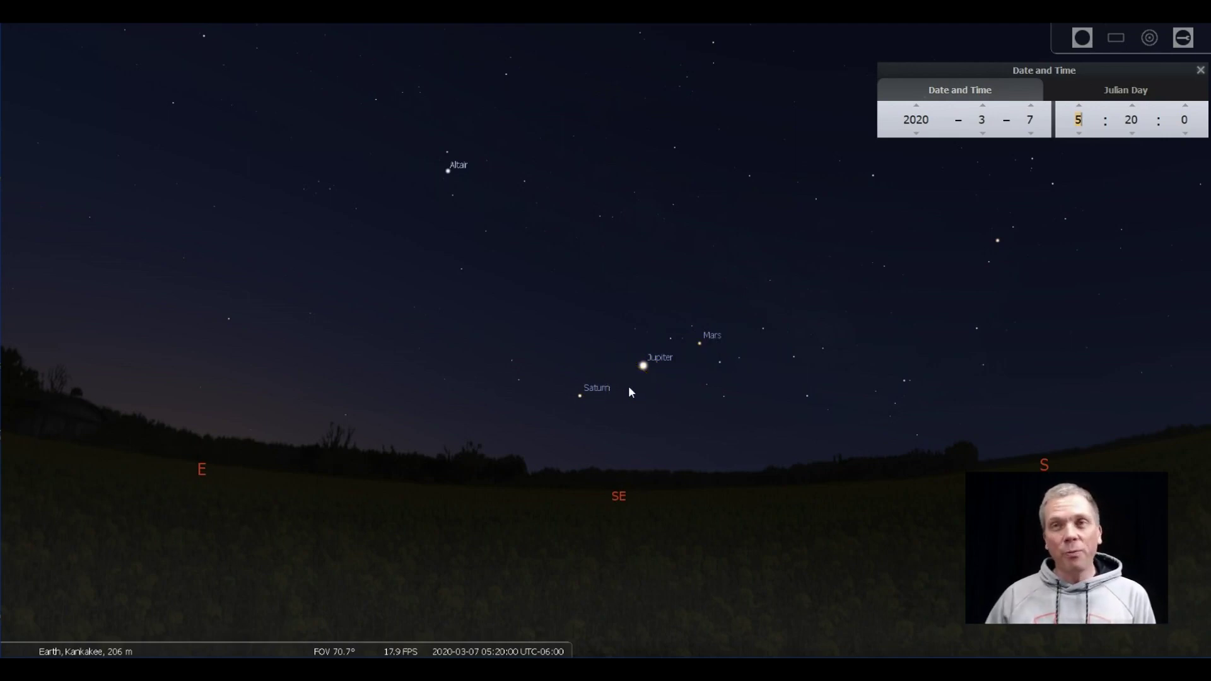
click(699, 346)
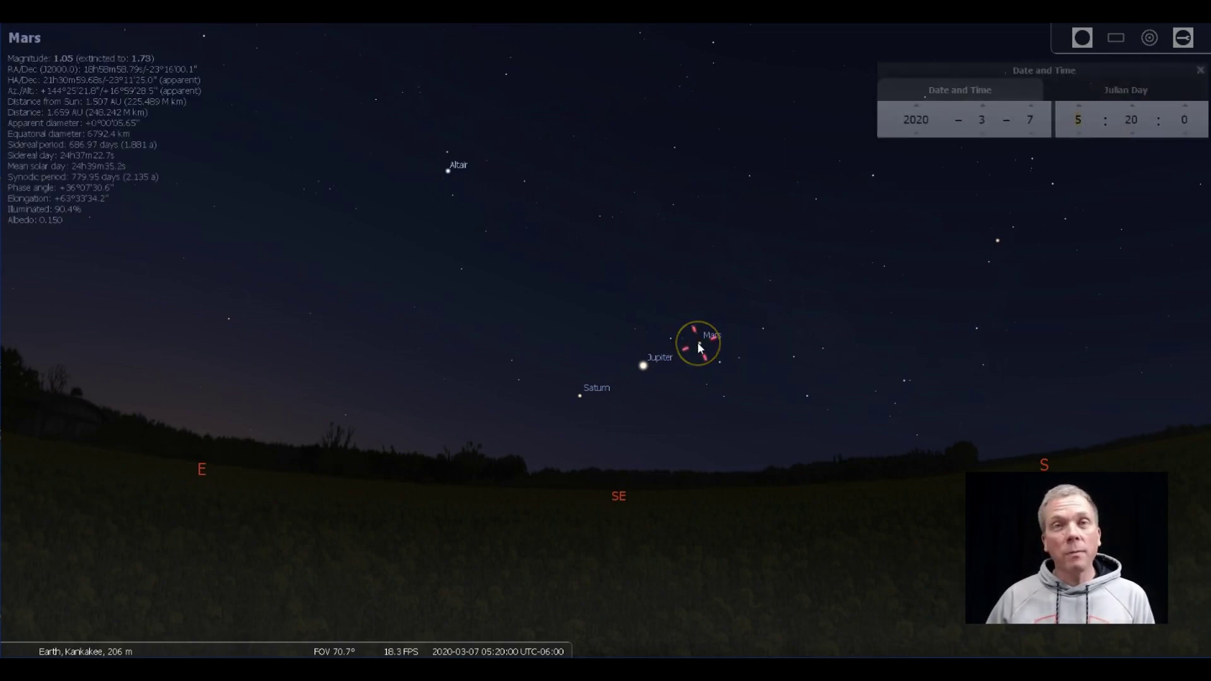
click(644, 365)
click(580, 395)
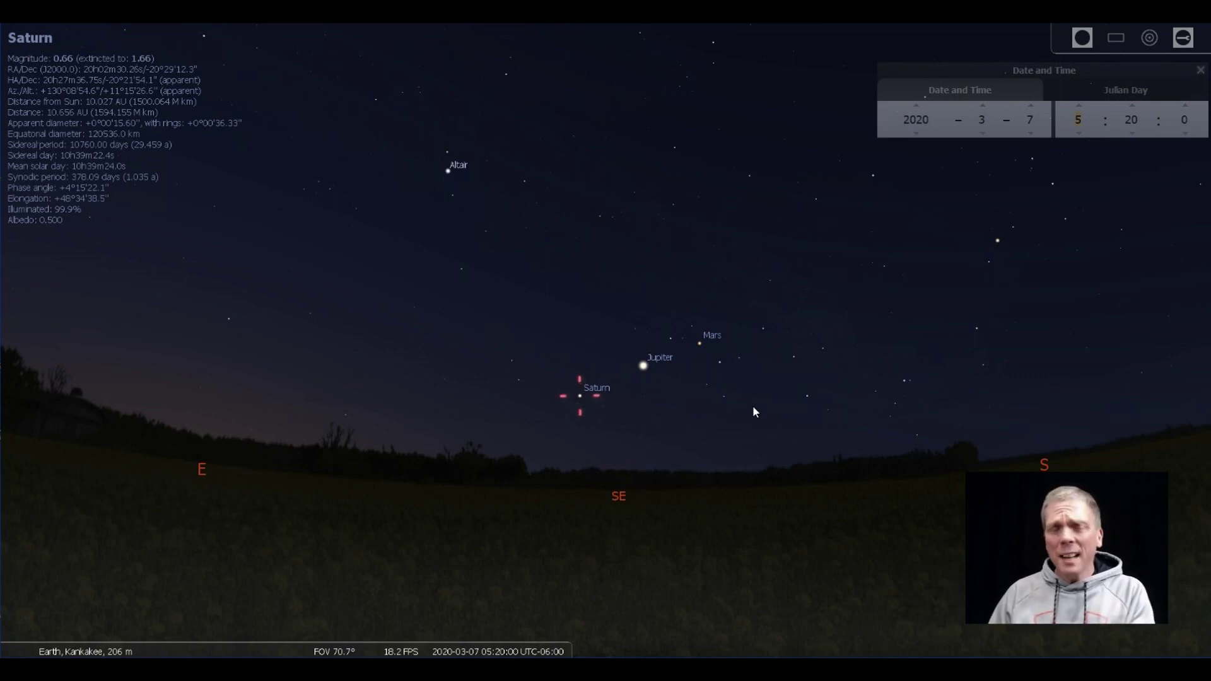
click(699, 346)
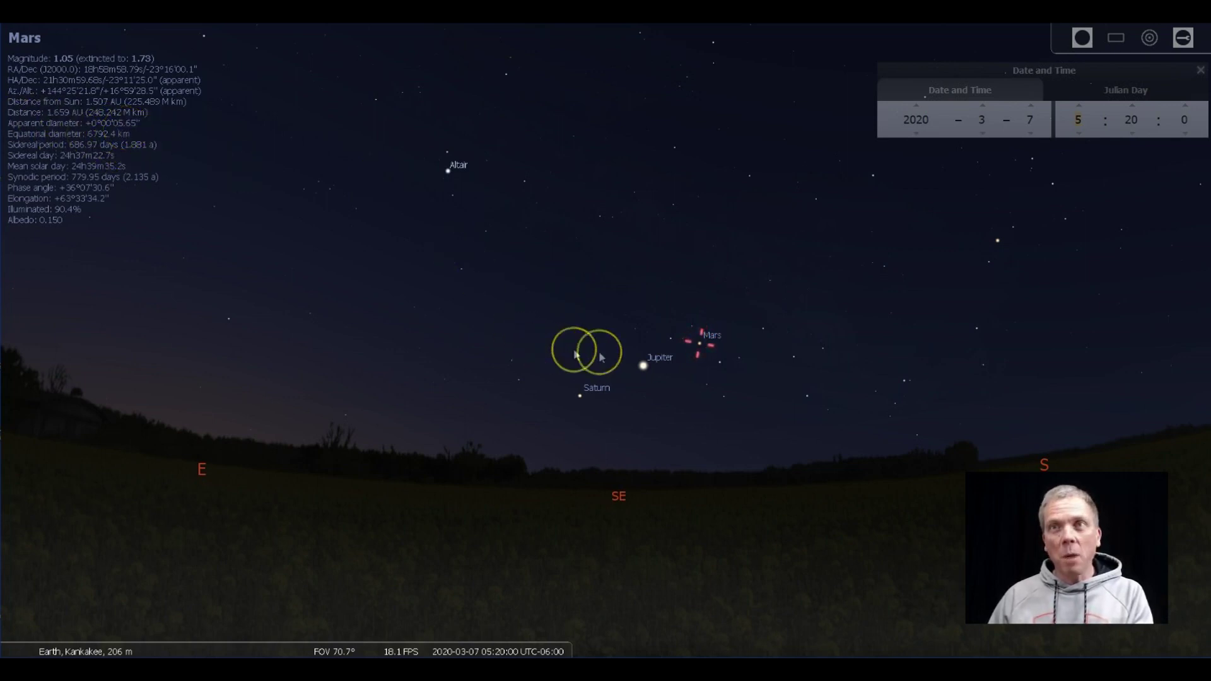
click(642, 368)
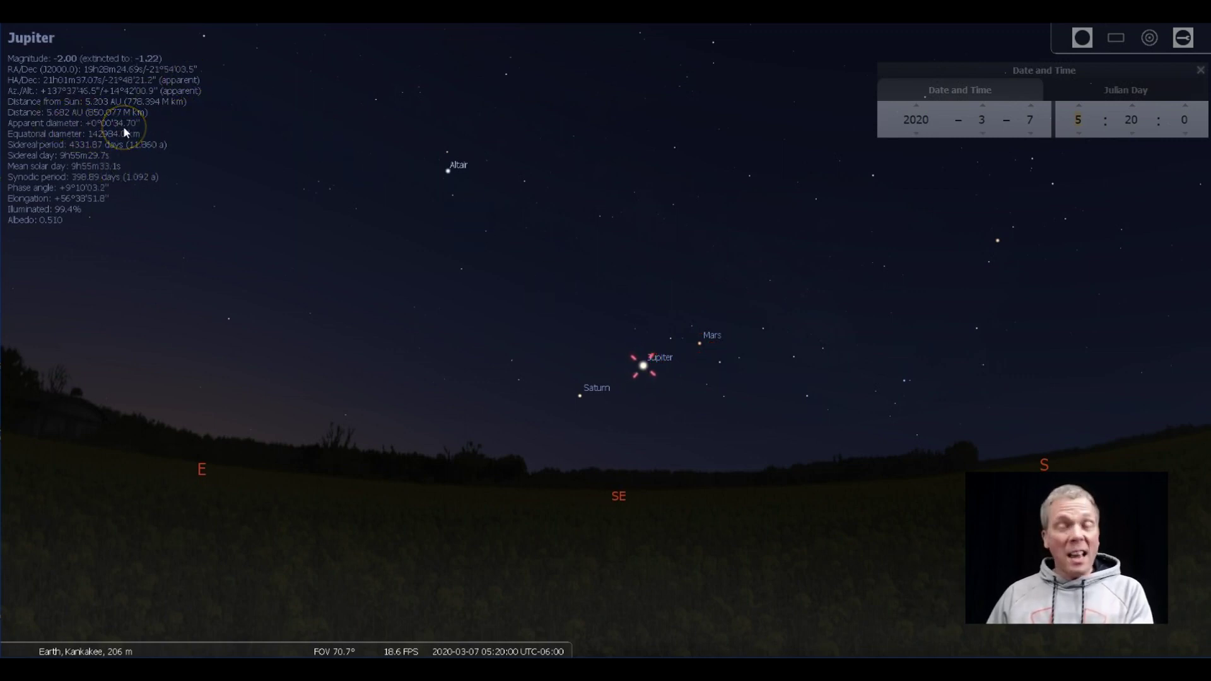
click(580, 396)
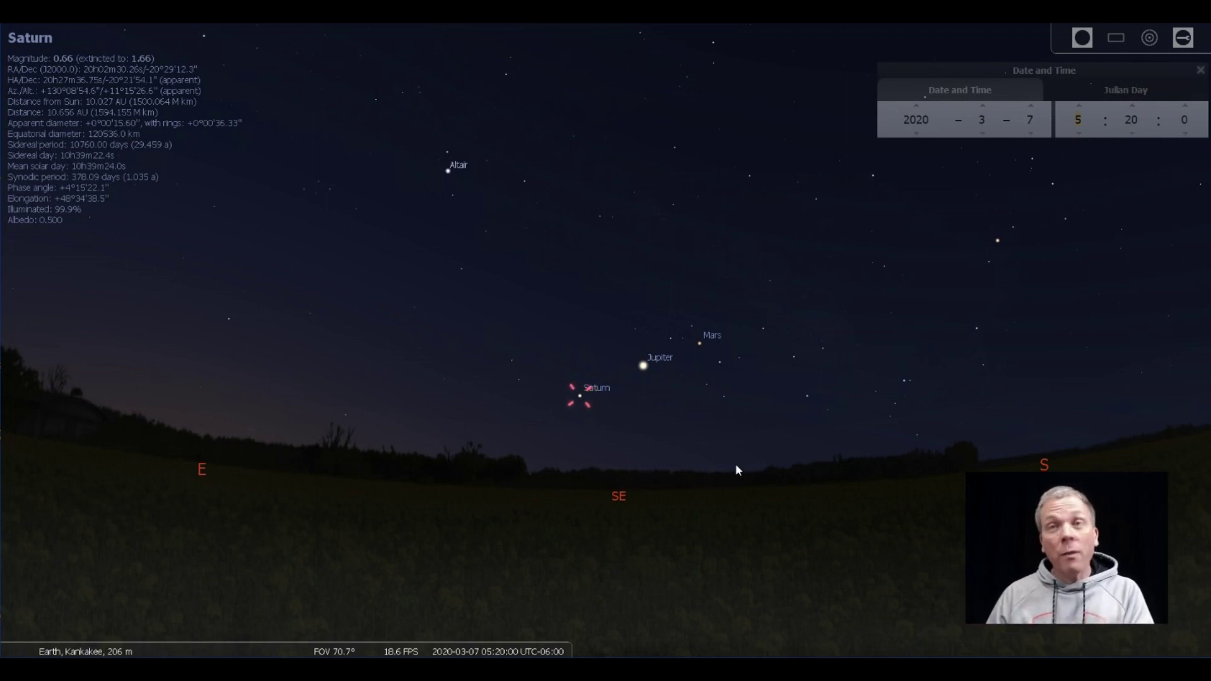
click(783, 483)
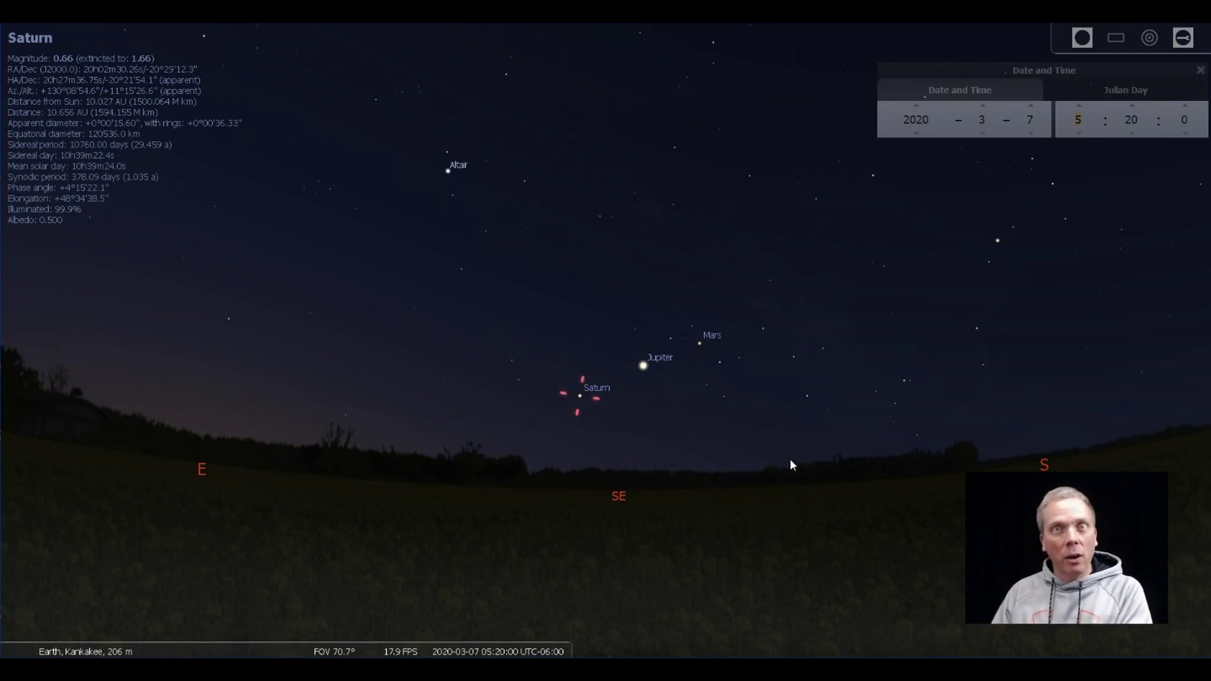
click(792, 436)
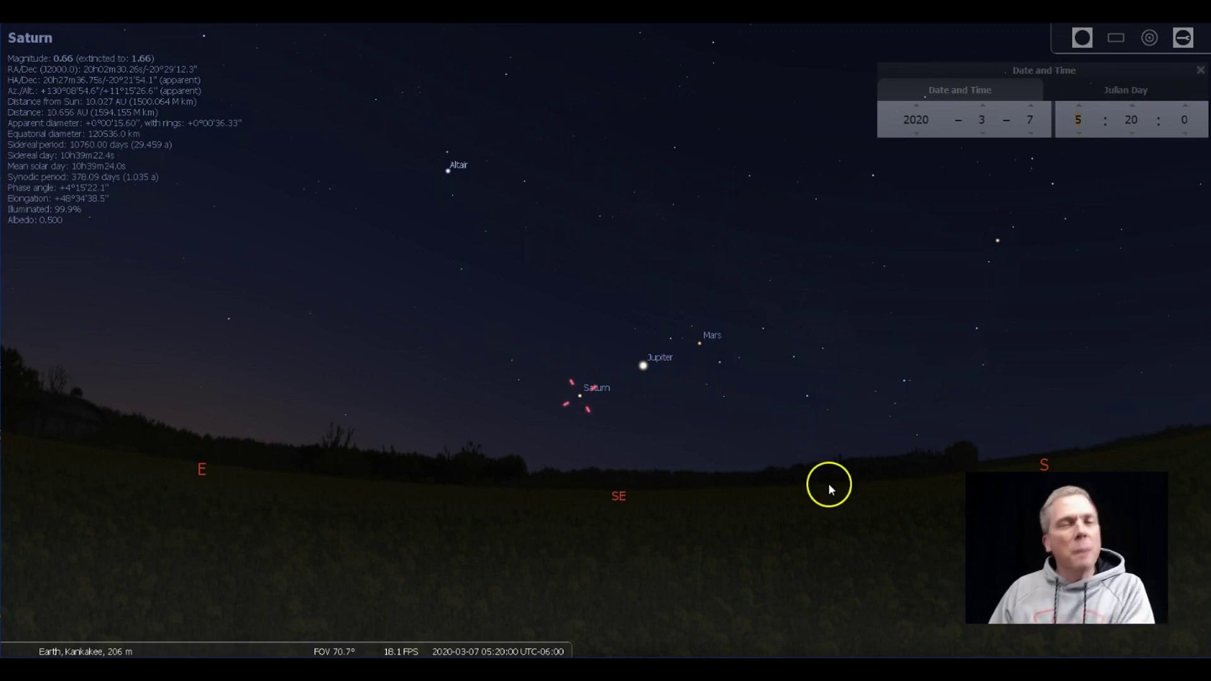
Advance the date to 11 March and step the time back to 06:12
click(1067, 125)
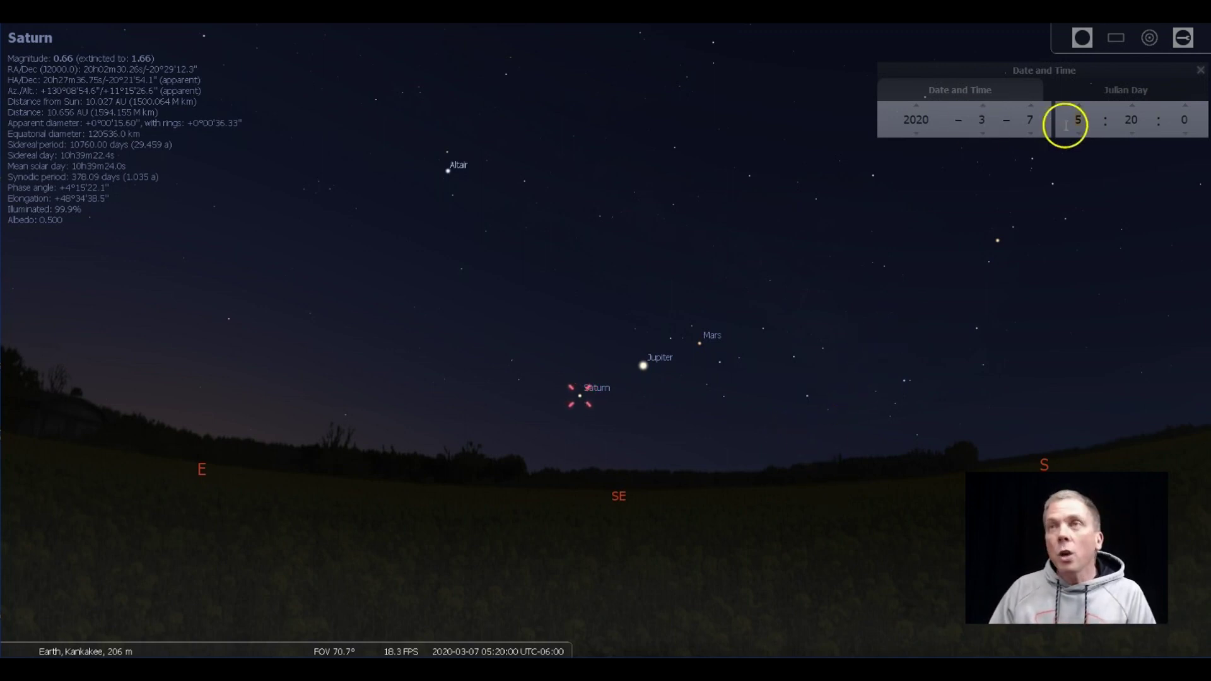
click(1032, 106)
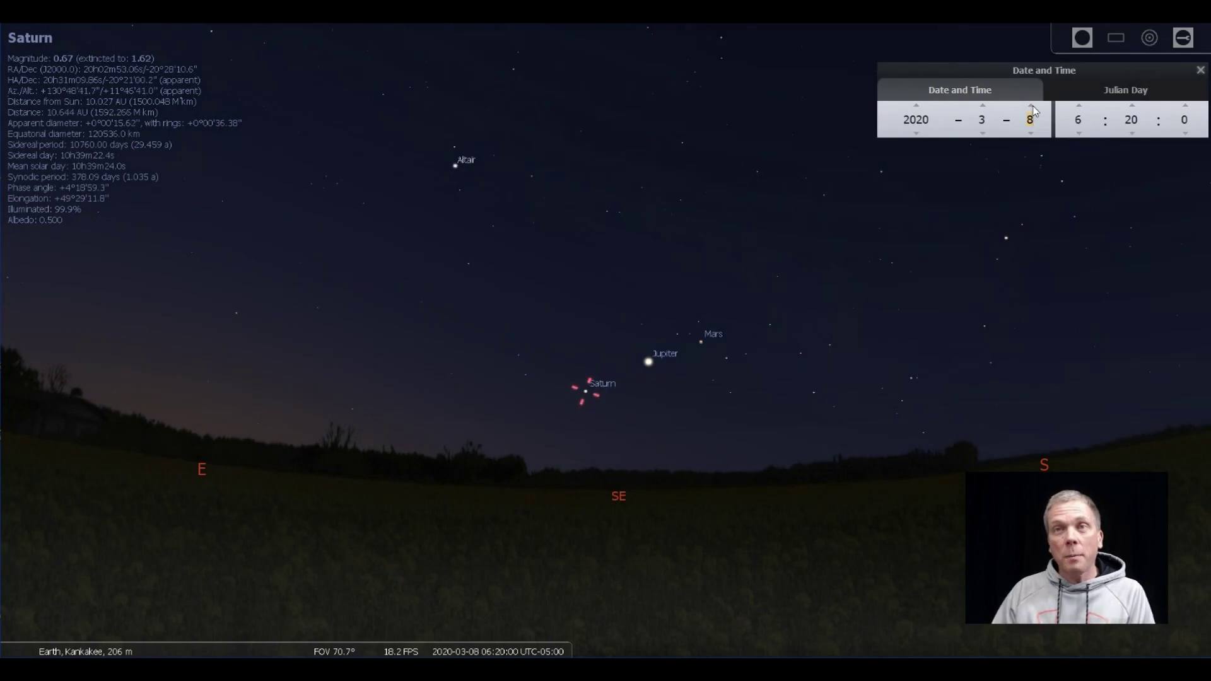
click(1032, 106)
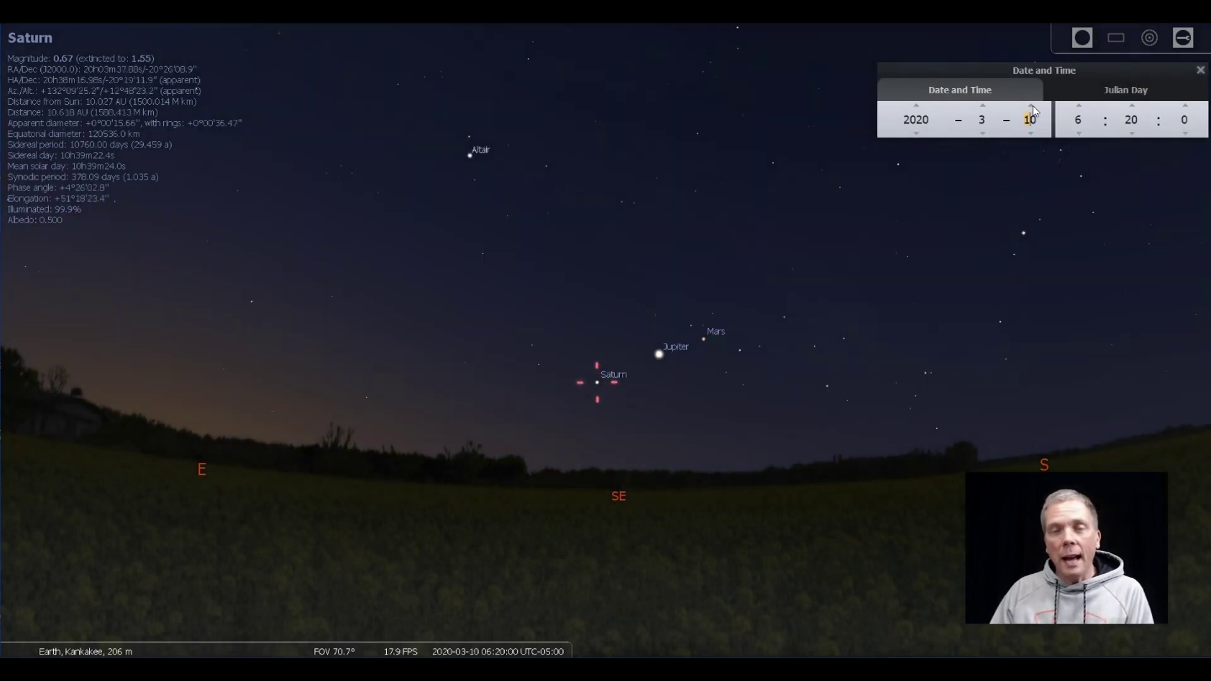
click(1032, 106)
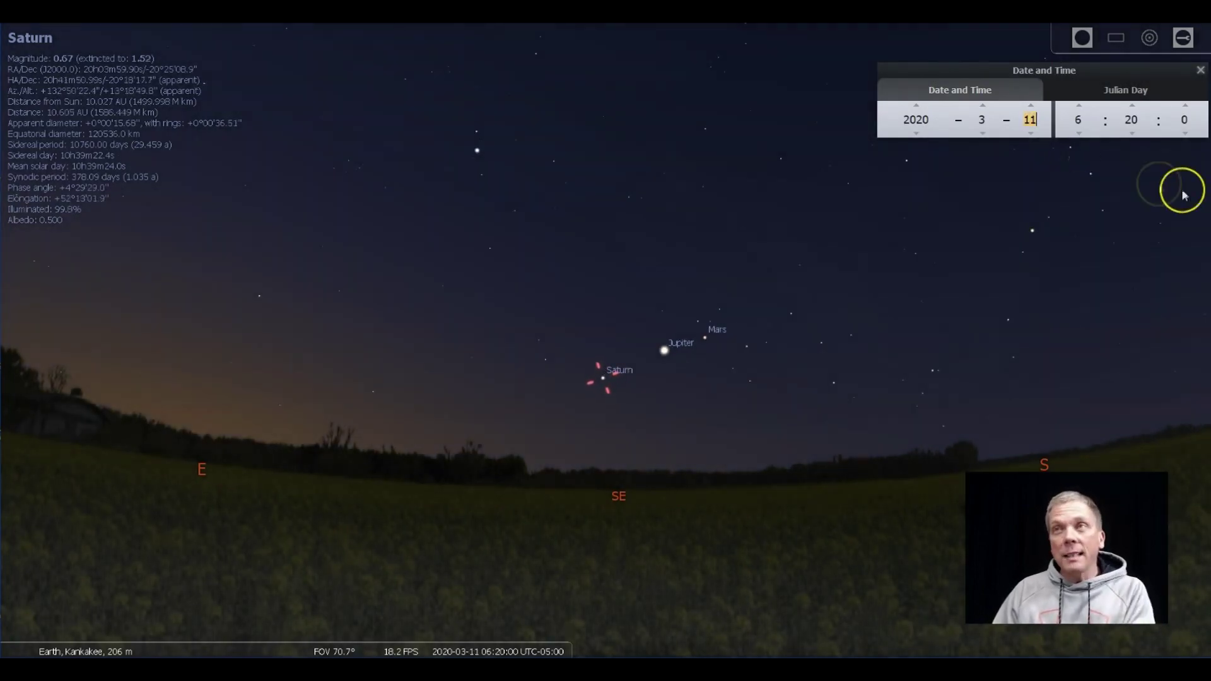
click(1134, 132)
click(1134, 133)
click(1134, 132)
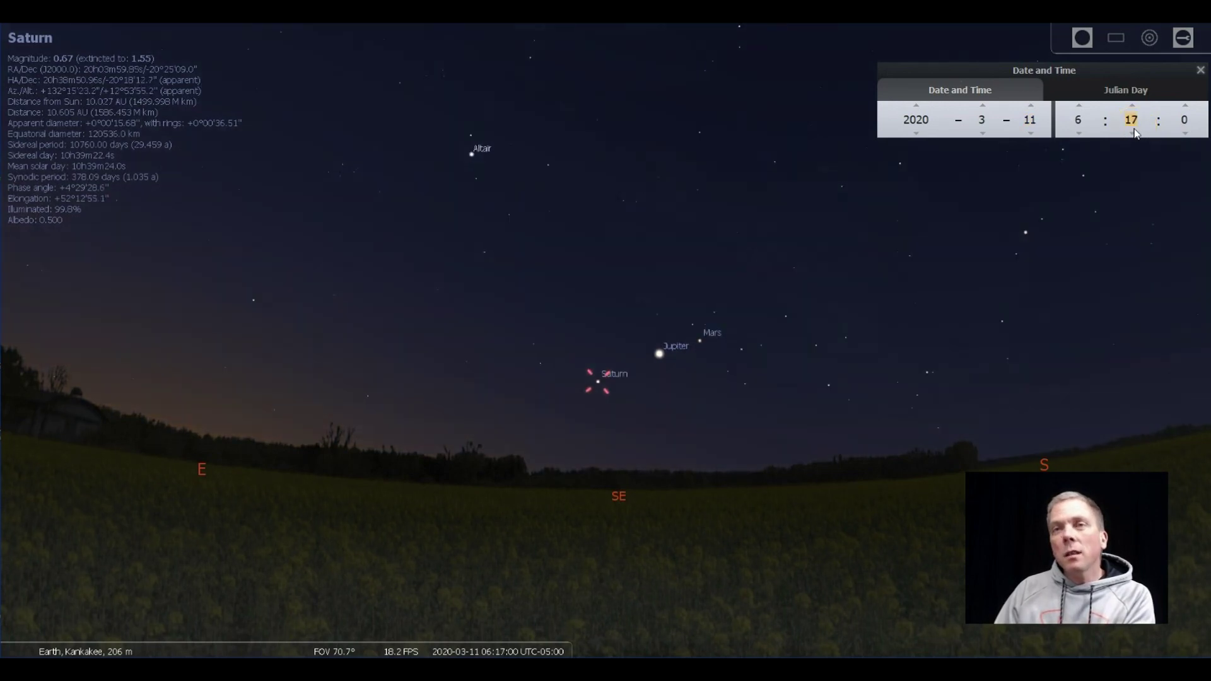
click(1134, 133)
click(1134, 132)
click(1133, 133)
click(1134, 133)
click(1134, 133)
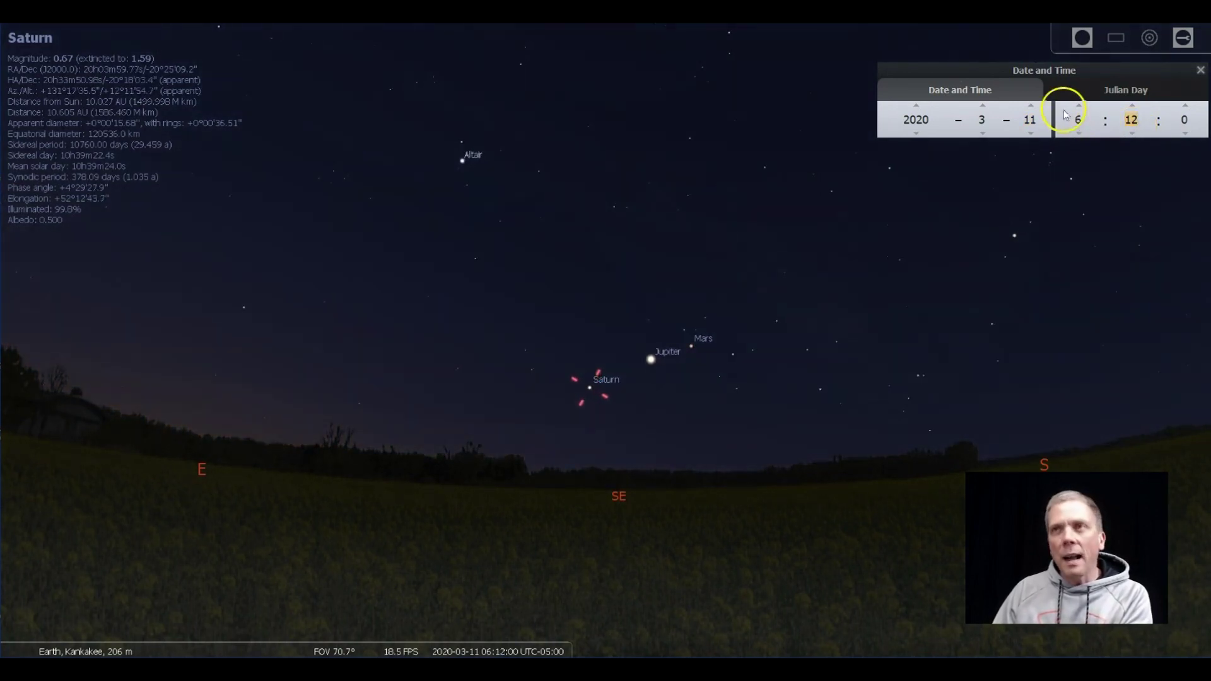
Advance the date to 2020-03-14 and turn on the Angle Measure tool
click(1032, 106)
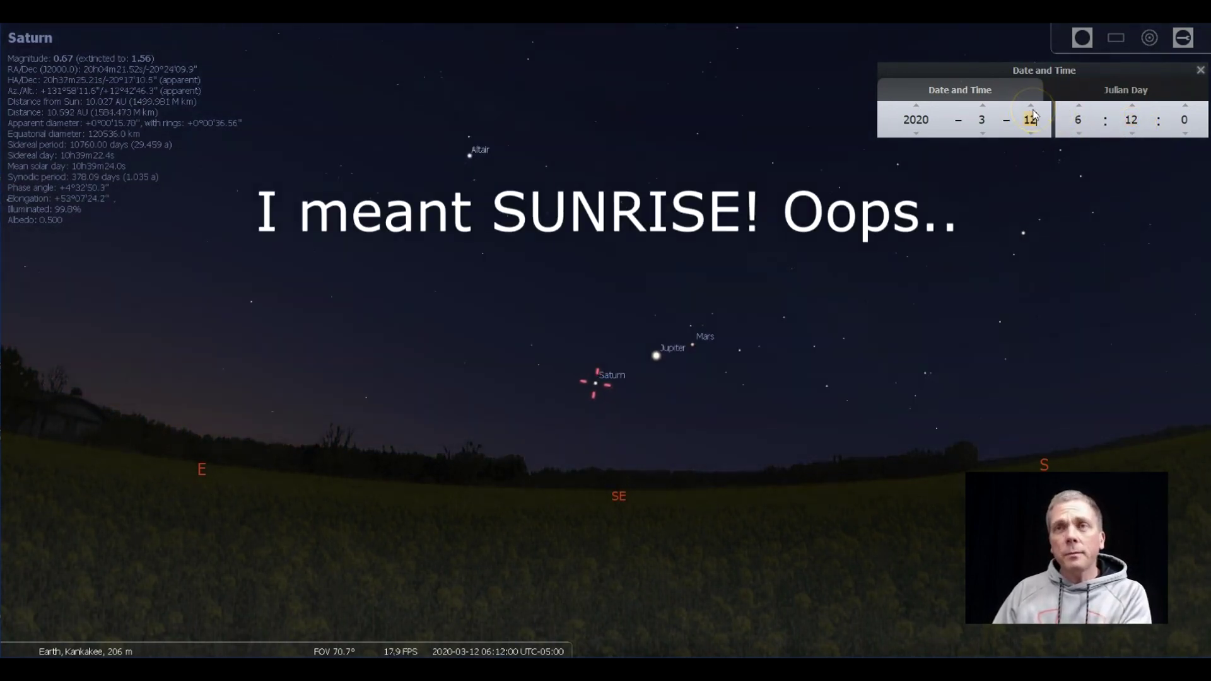
click(1033, 111)
click(1034, 112)
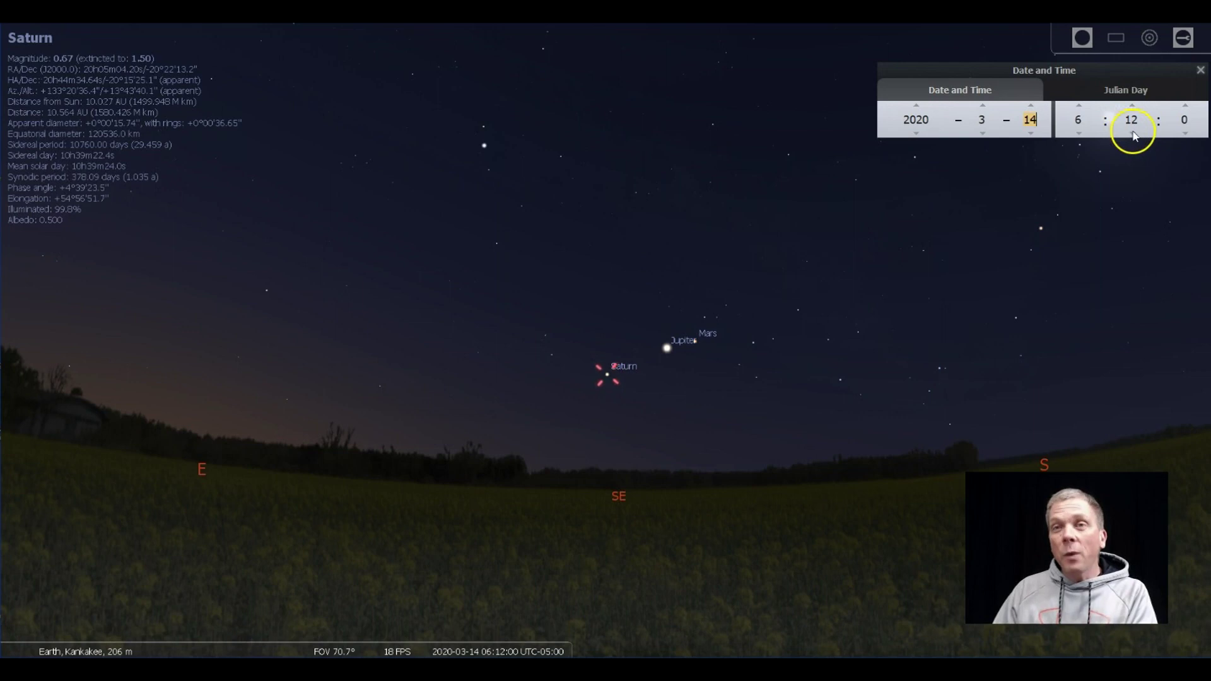
click(388, 640)
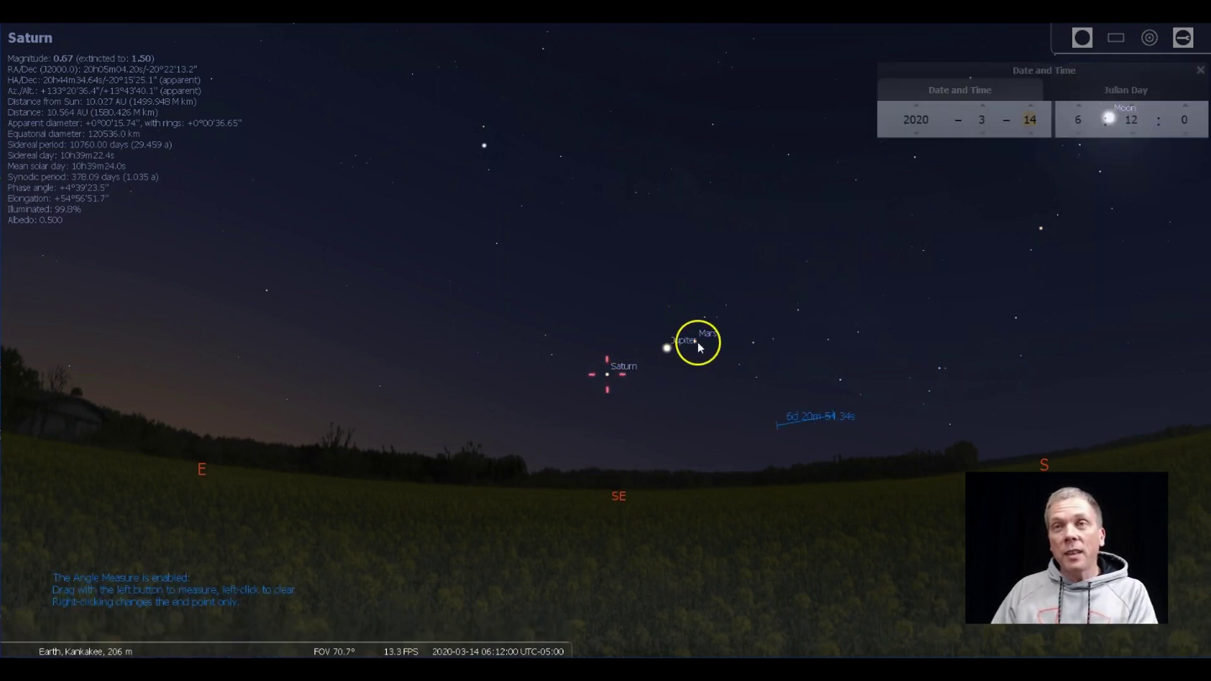
Measure the Mars–Saturn angle, then advance the date two days to 16 March
drag(697, 342, 609, 379)
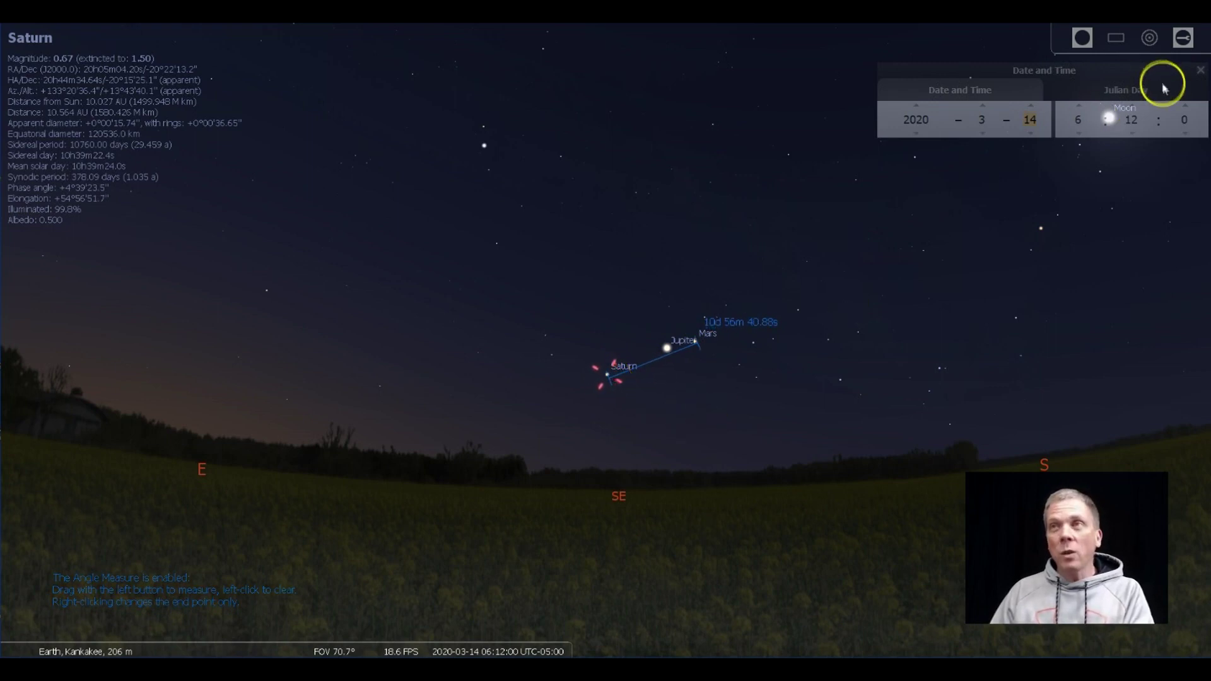
drag(1171, 71, 708, 44)
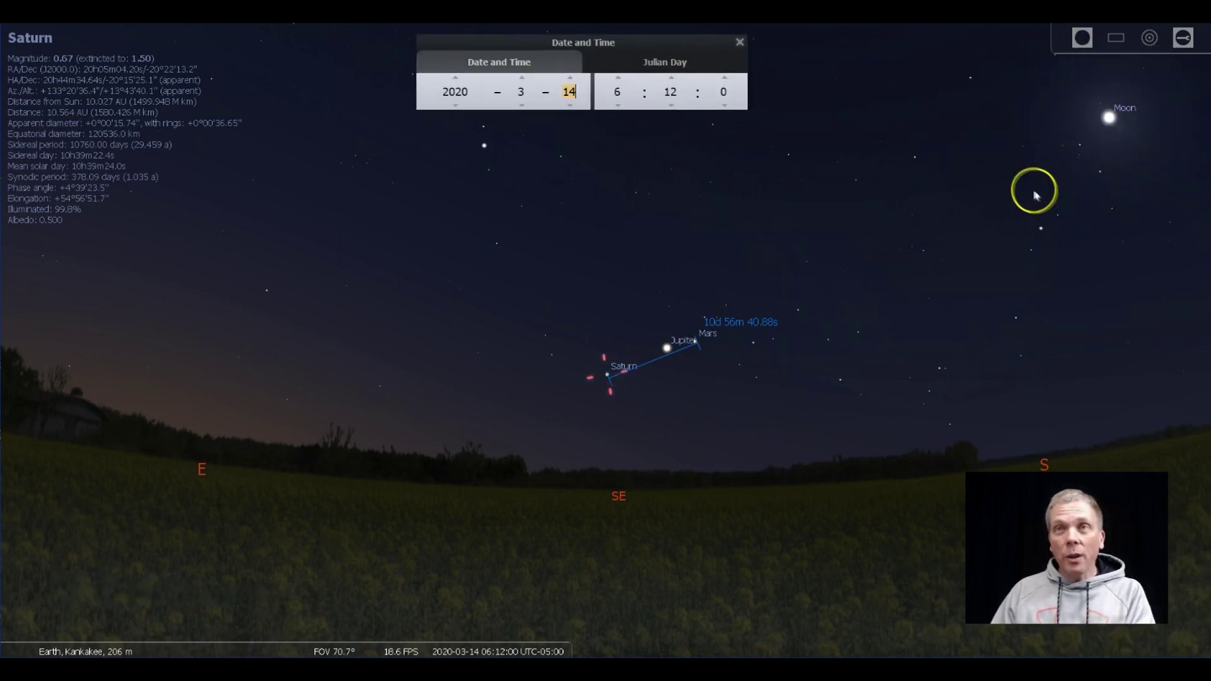
click(568, 80)
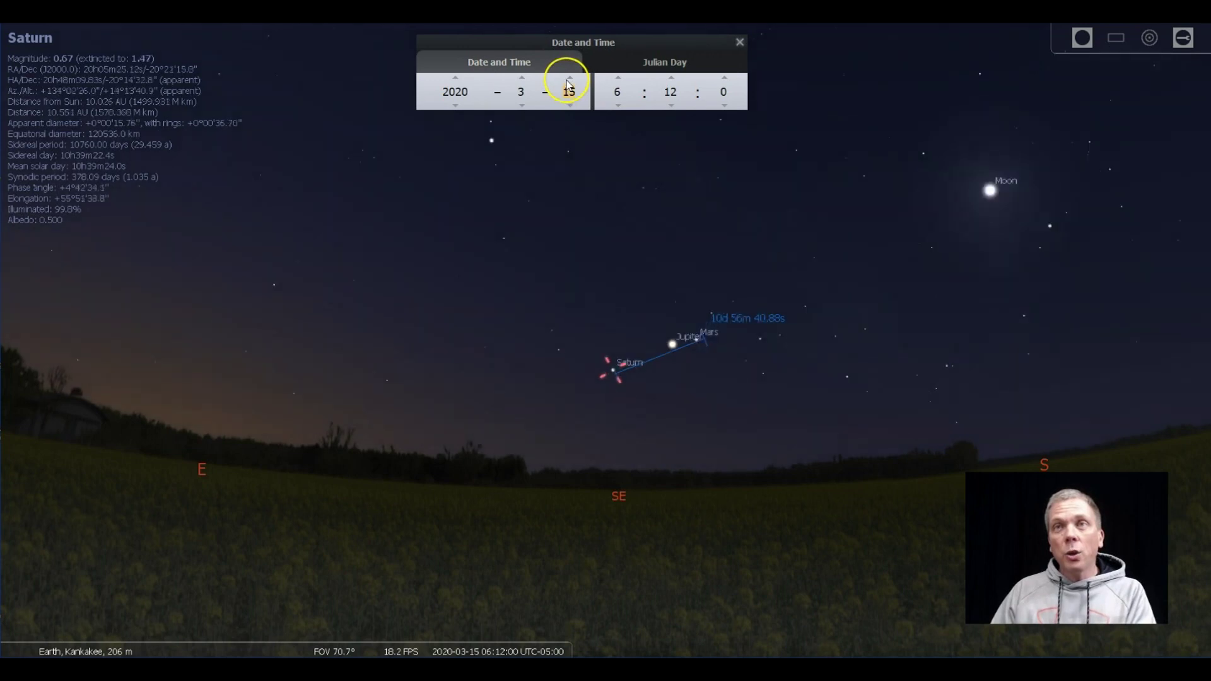
click(569, 79)
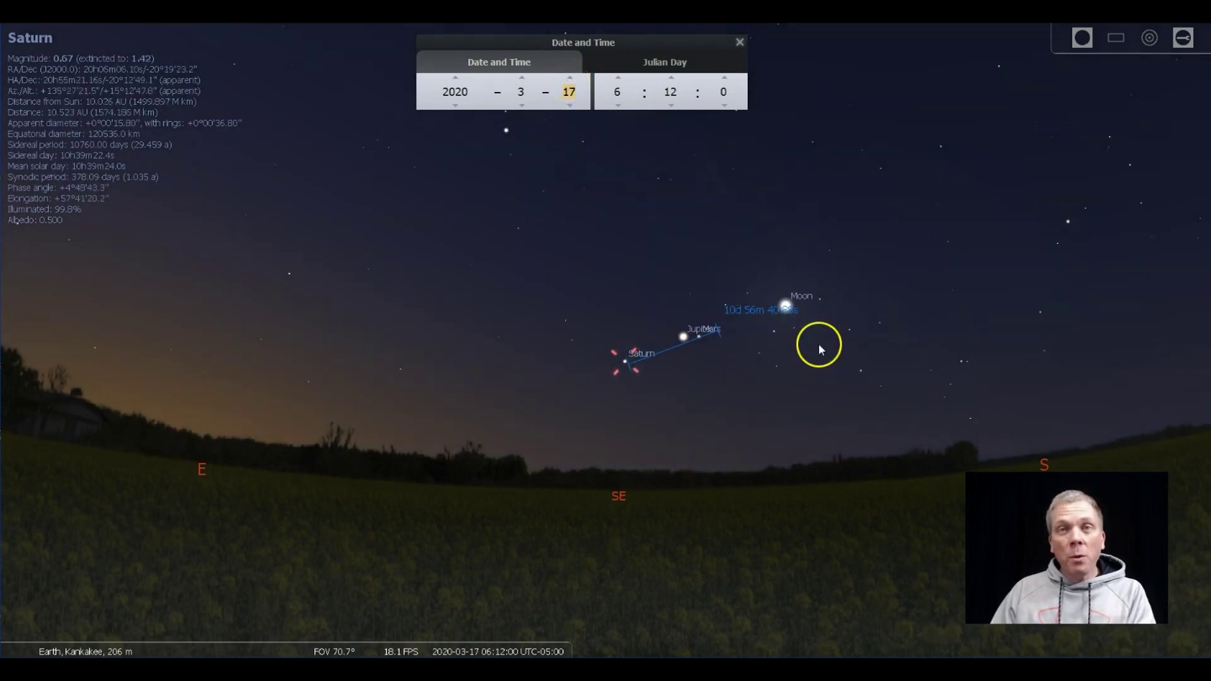
Measure Moon–Saturn (19d 35m 16.18s), advance to 18 March, and close the Date and Time window
drag(789, 306, 627, 367)
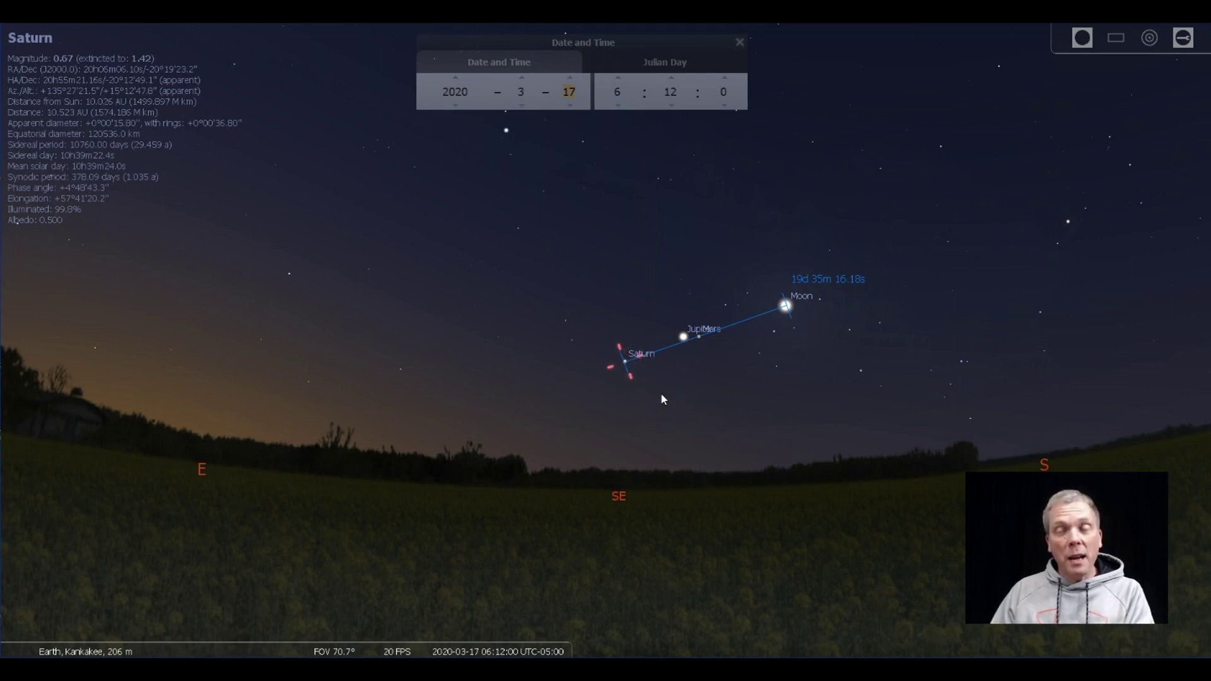
click(571, 79)
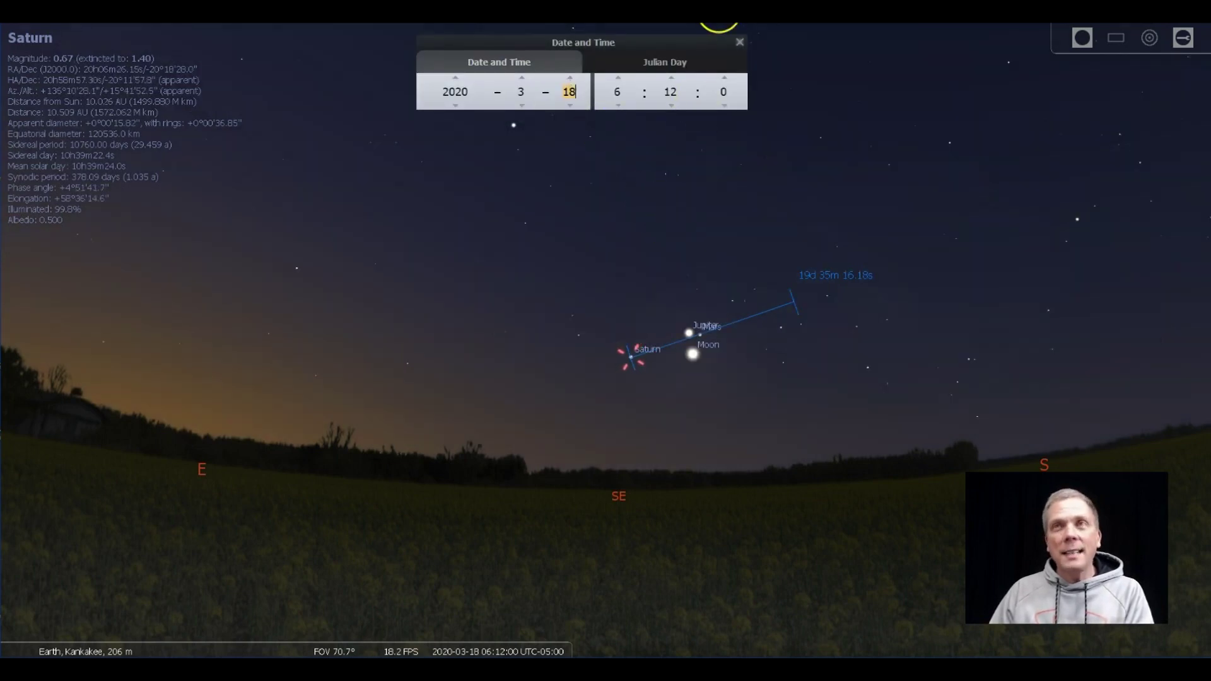
click(740, 42)
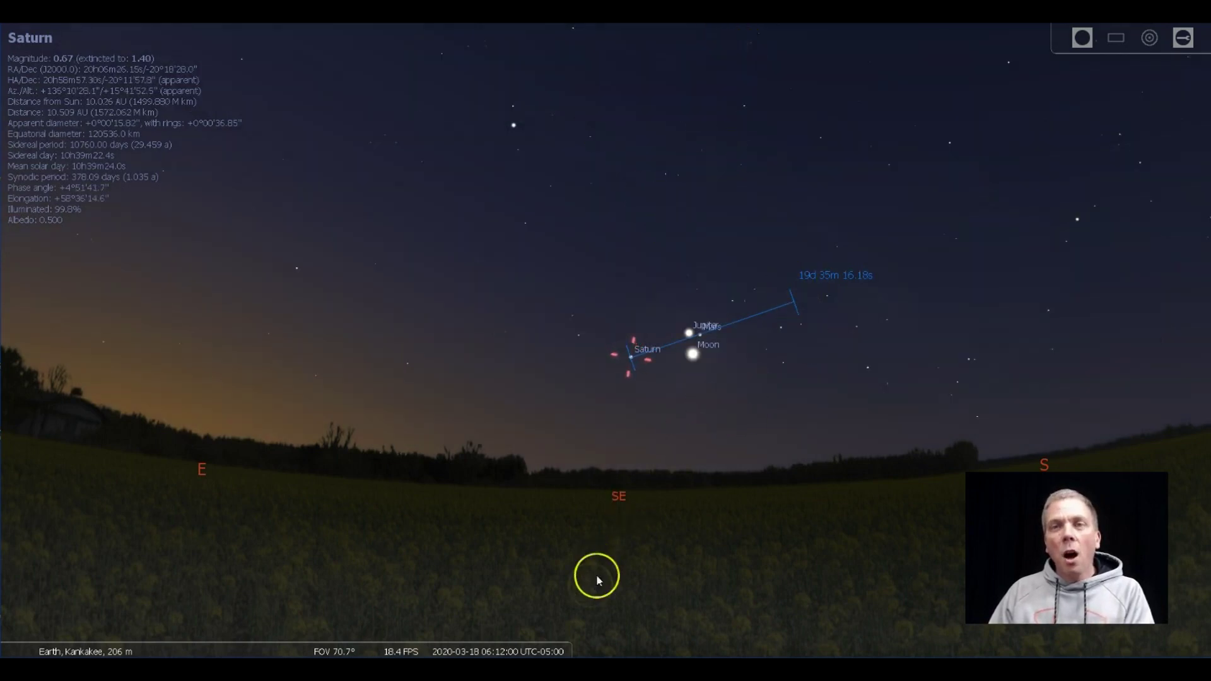
Zoom onto the planet group and measure Moon–Jupiter (2d 49m) and Saturn–Mars (8d 52m)
mouse_move(422, 646)
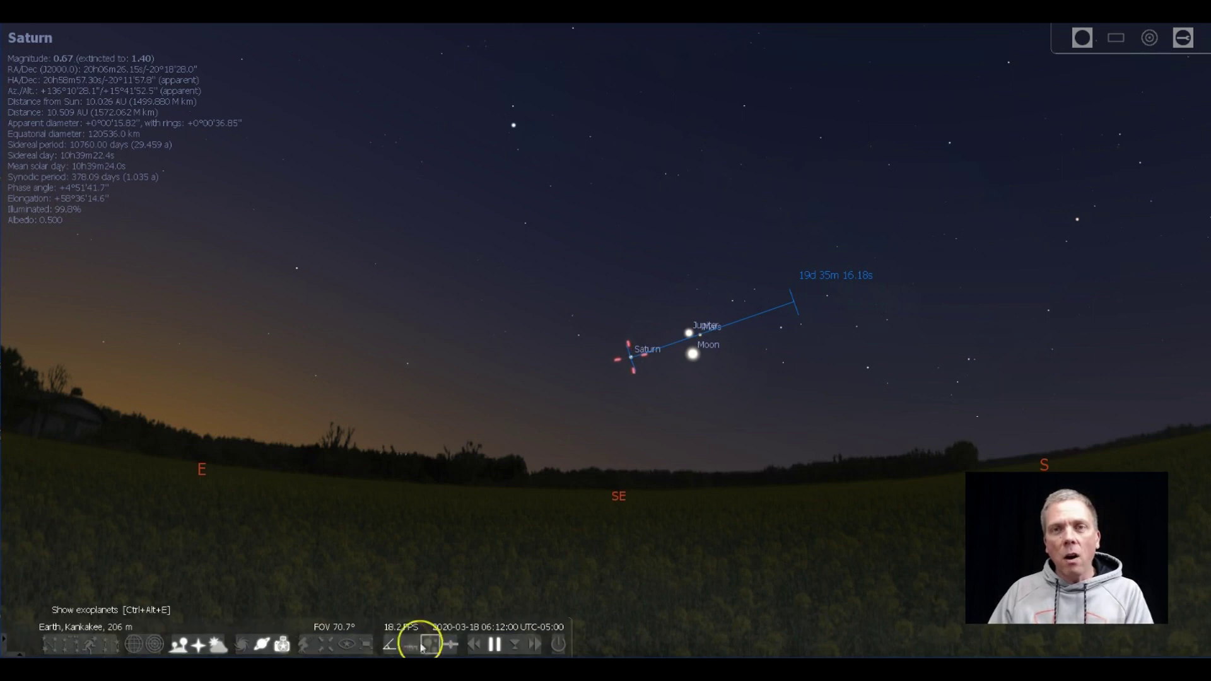
scroll(747, 332, up, 5)
drag(814, 386, 479, 338)
scroll(446, 376, up, 3)
mouse_move(446, 376)
mouse_down()
mouse_move(622, 364)
mouse_move(623, 377)
mouse_up()
scroll(622, 364, up, 3)
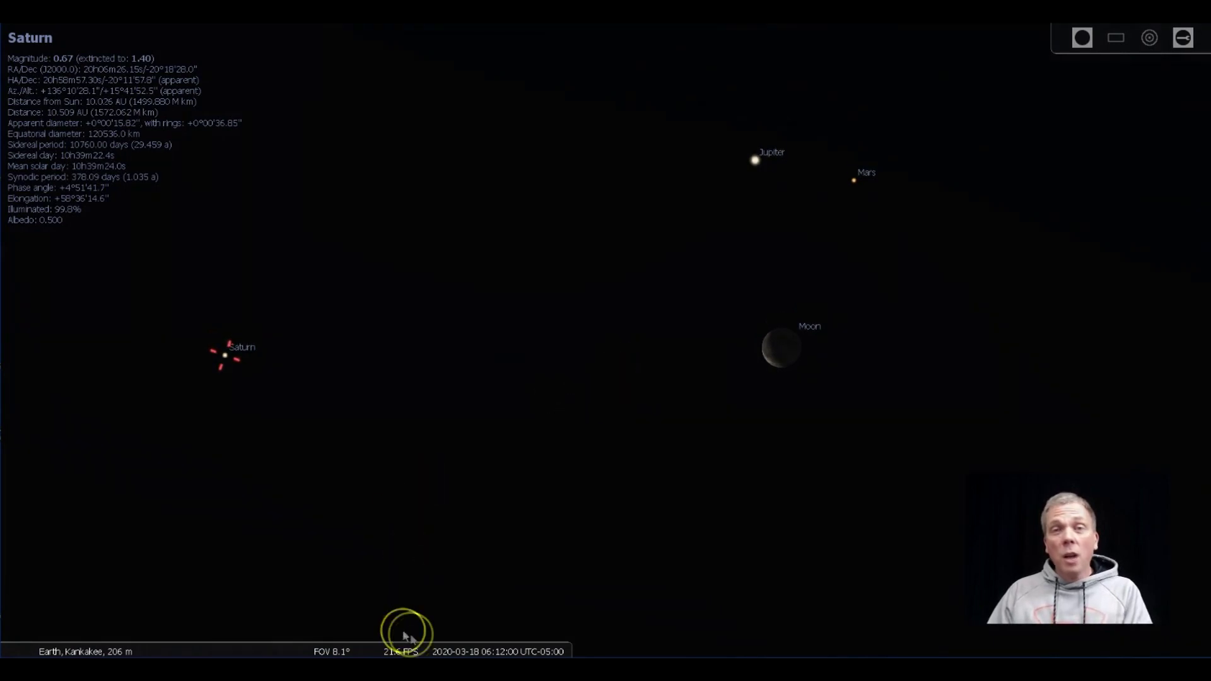
click(387, 641)
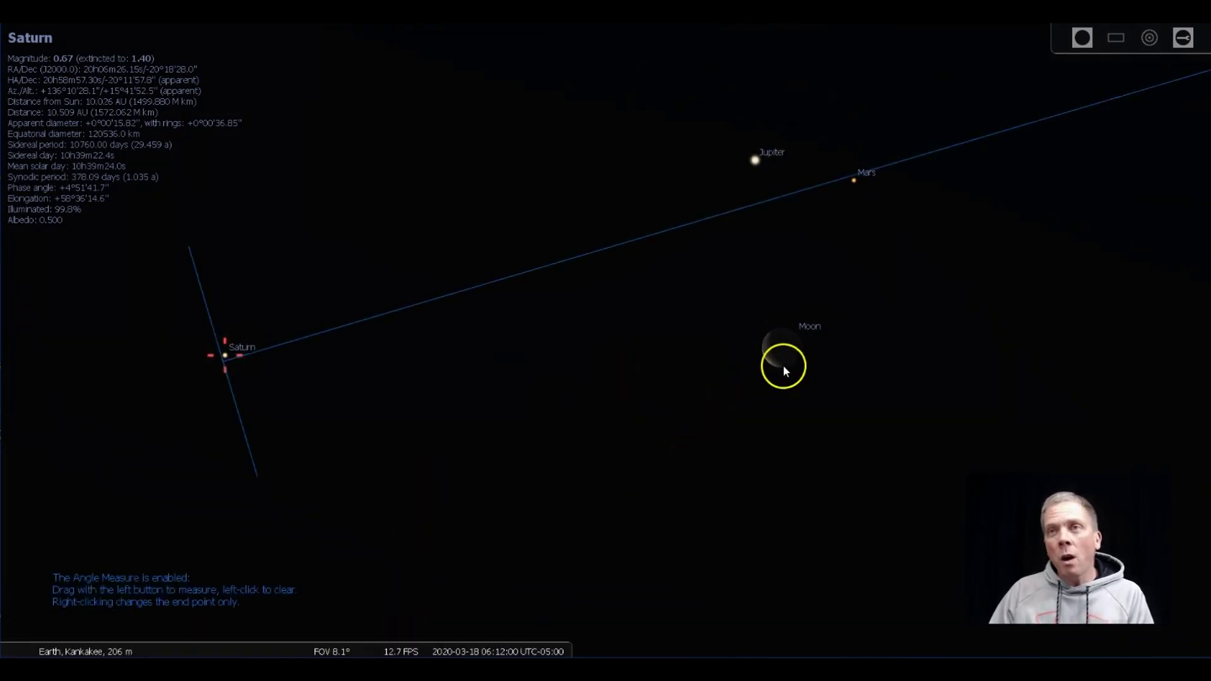
mouse_move(782, 364)
mouse_down()
mouse_move(746, 144)
mouse_move(755, 154)
mouse_up()
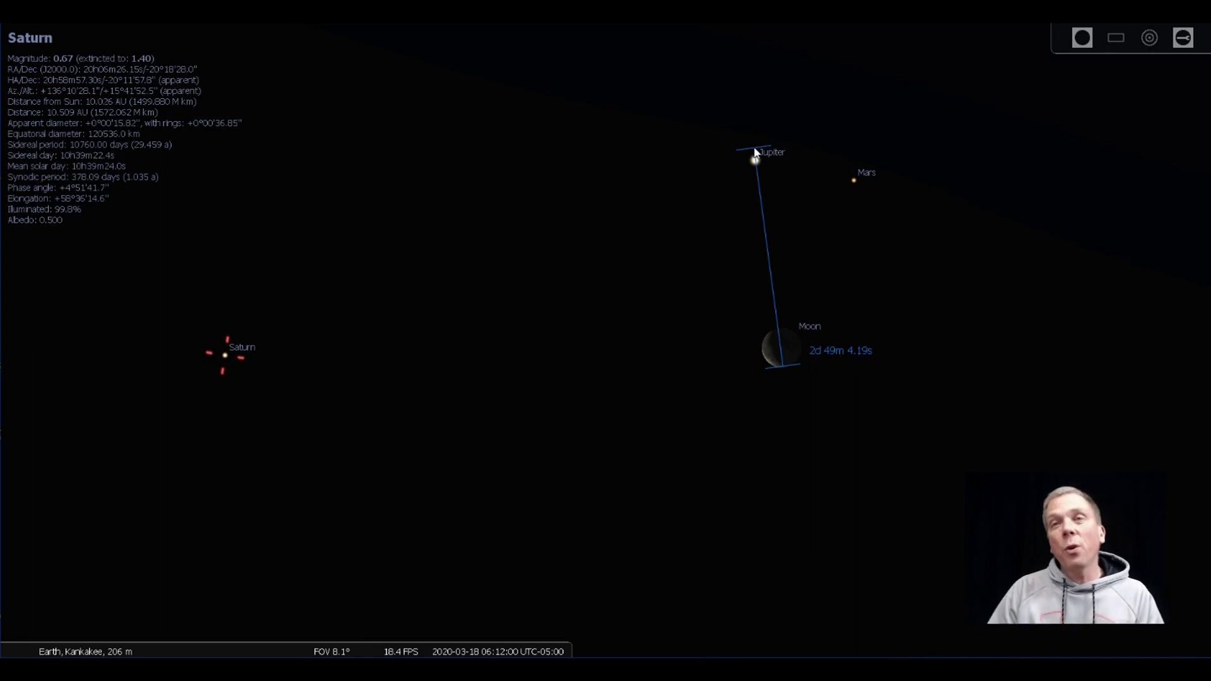
mouse_move(884, 171)
mouse_down()
mouse_move(131, 422)
mouse_move(214, 362)
mouse_up()
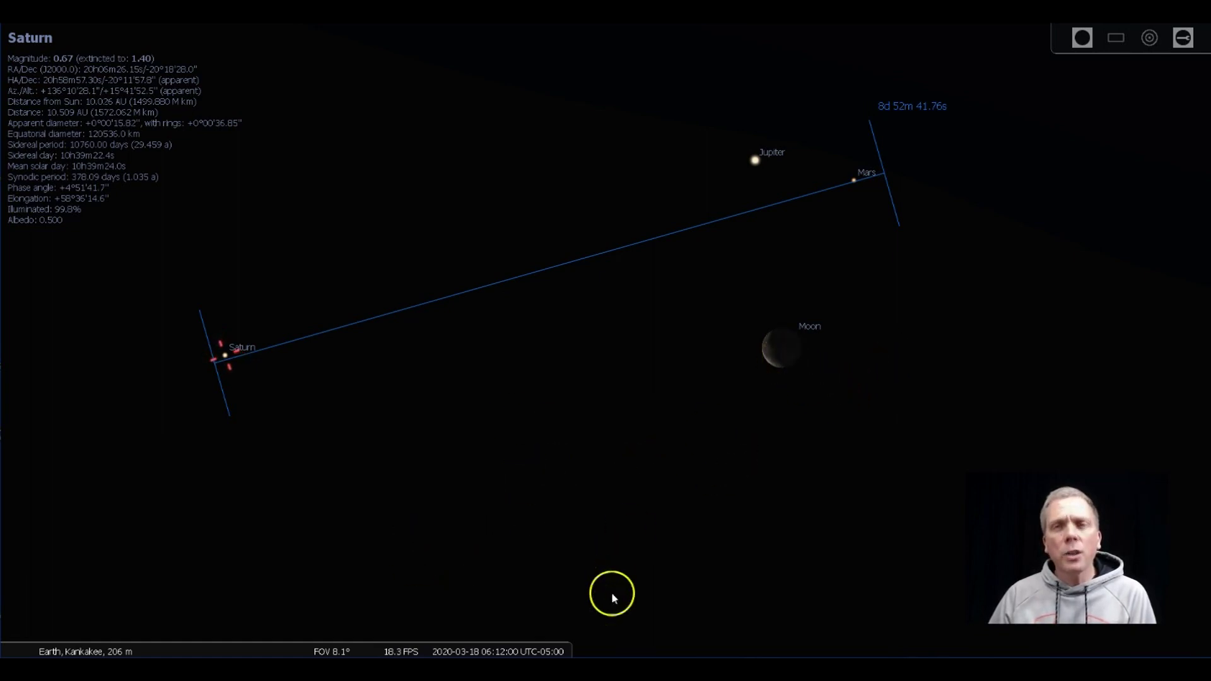
Turn off angle measurement and select the Moon (magnitude -10.09, 29.2% illuminated)
mouse_move(428, 640)
click(389, 645)
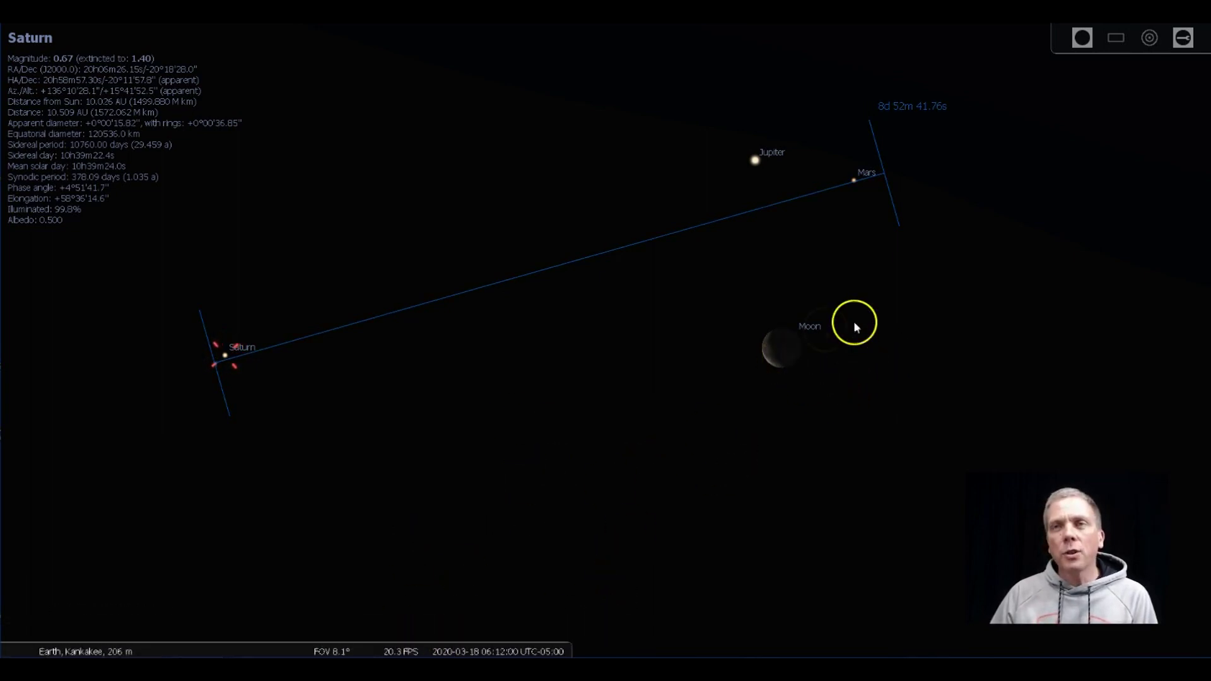
click(779, 359)
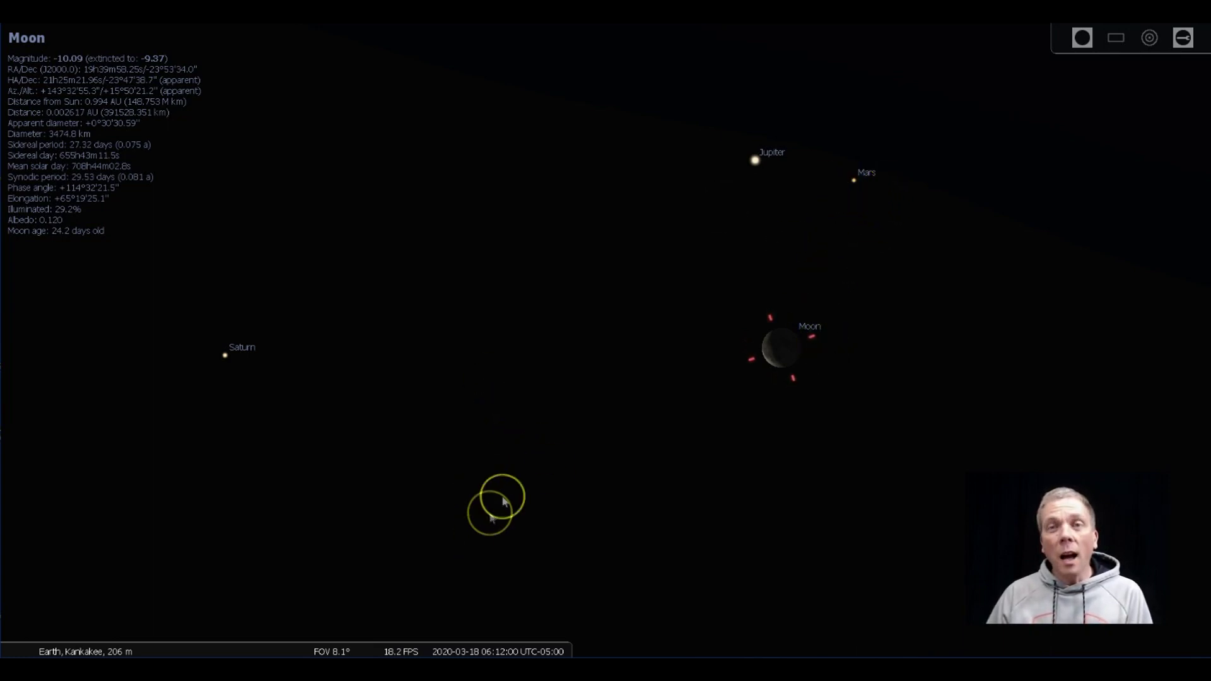
Zoom out and advance the date to 19 March 2020
scroll(567, 465, down, 5)
scroll(572, 467, down, 3)
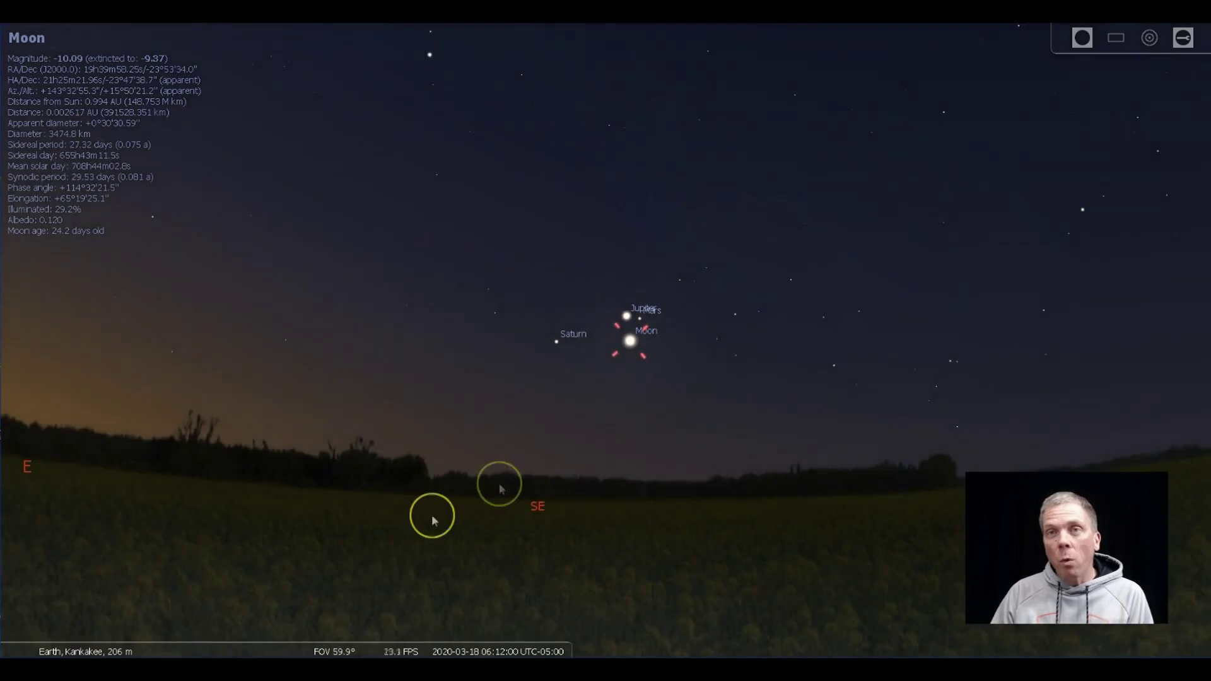
click(22, 391)
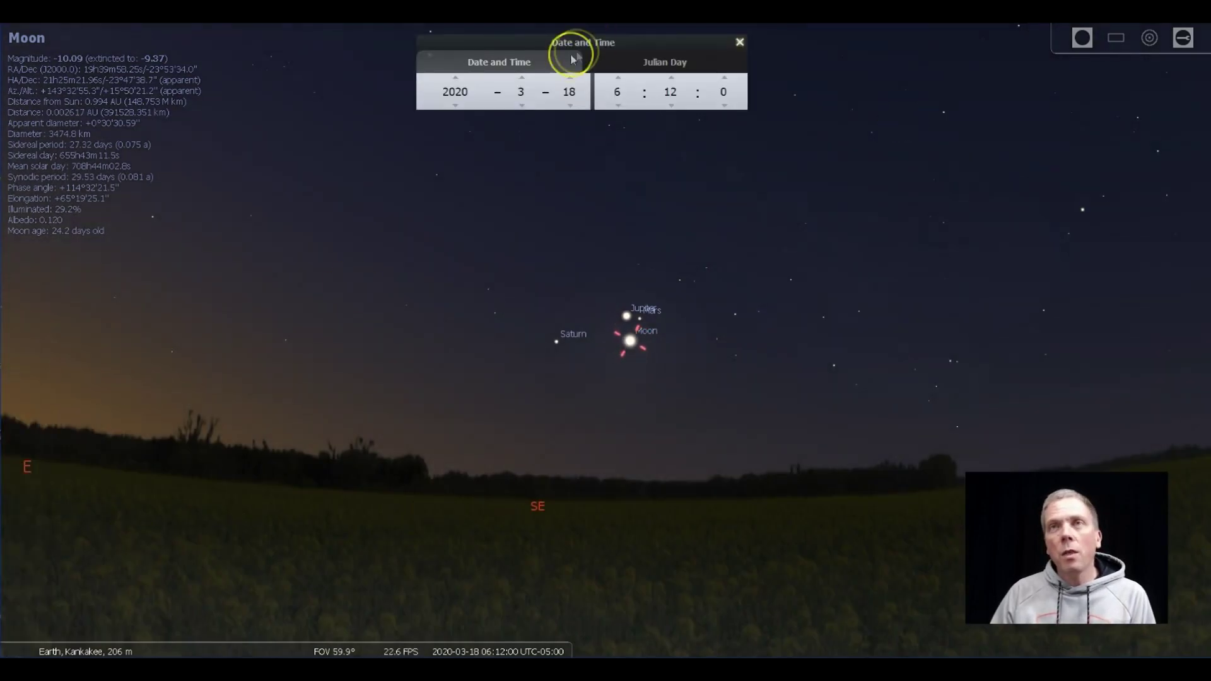
click(571, 78)
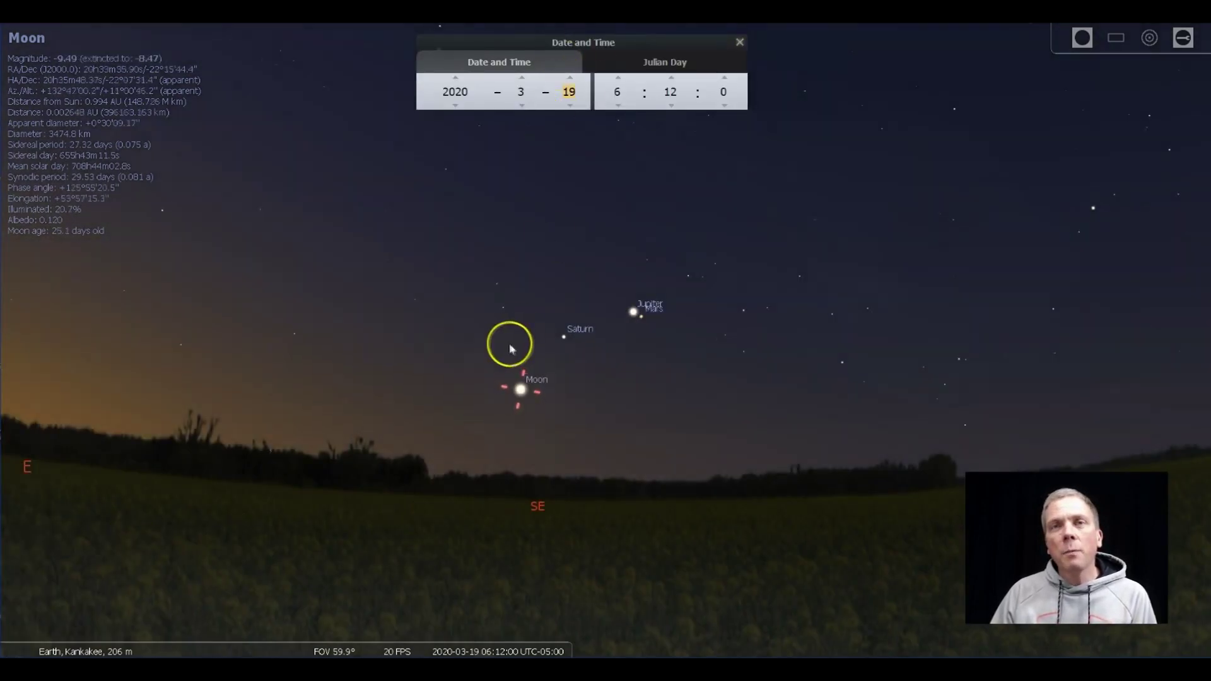
Bring the eastern horizon into view and select Mercury (magnitude 0.27, 44.9% illuminated)
mouse_move(513, 331)
mouse_down()
mouse_move(630, 311)
mouse_move(645, 327)
mouse_up()
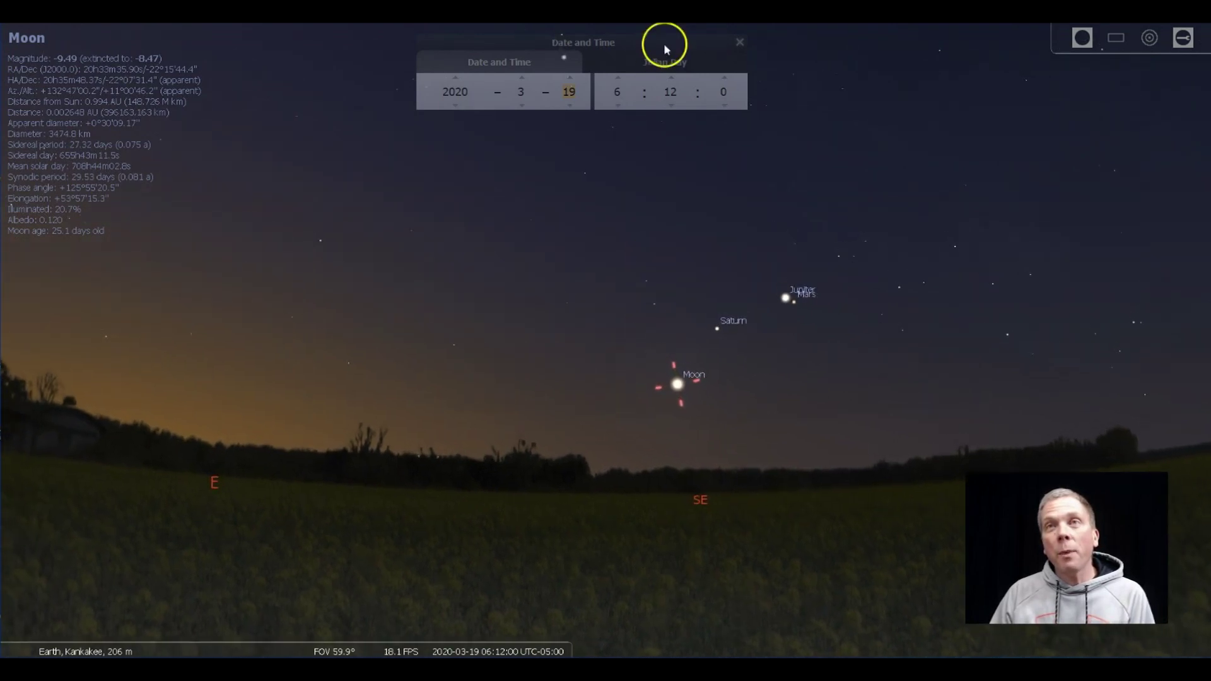
scroll(672, 87, up, 3)
scroll(671, 88, up, 9)
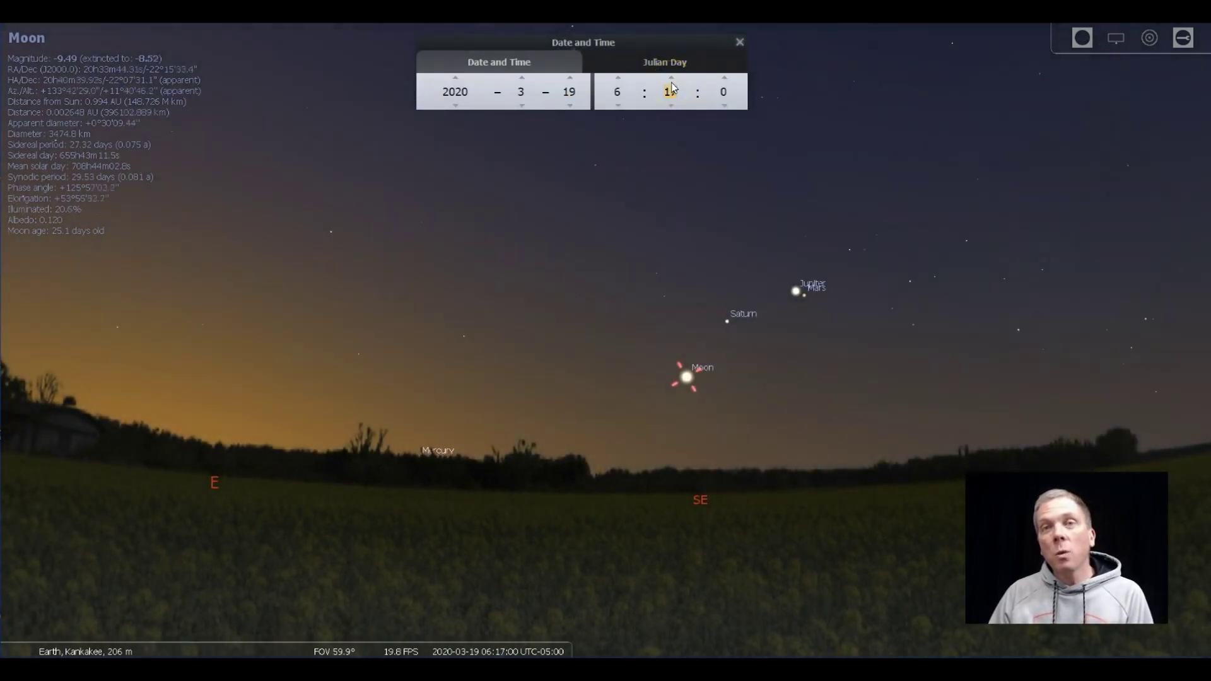
scroll(671, 89, up, 2)
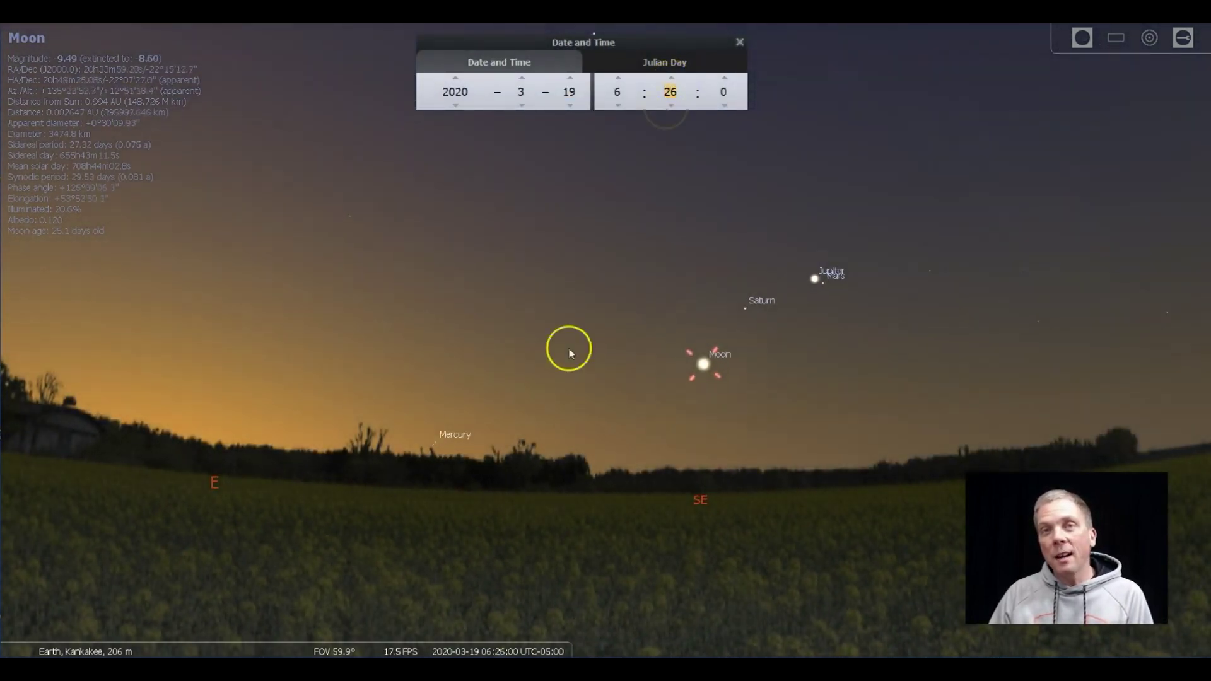
click(436, 447)
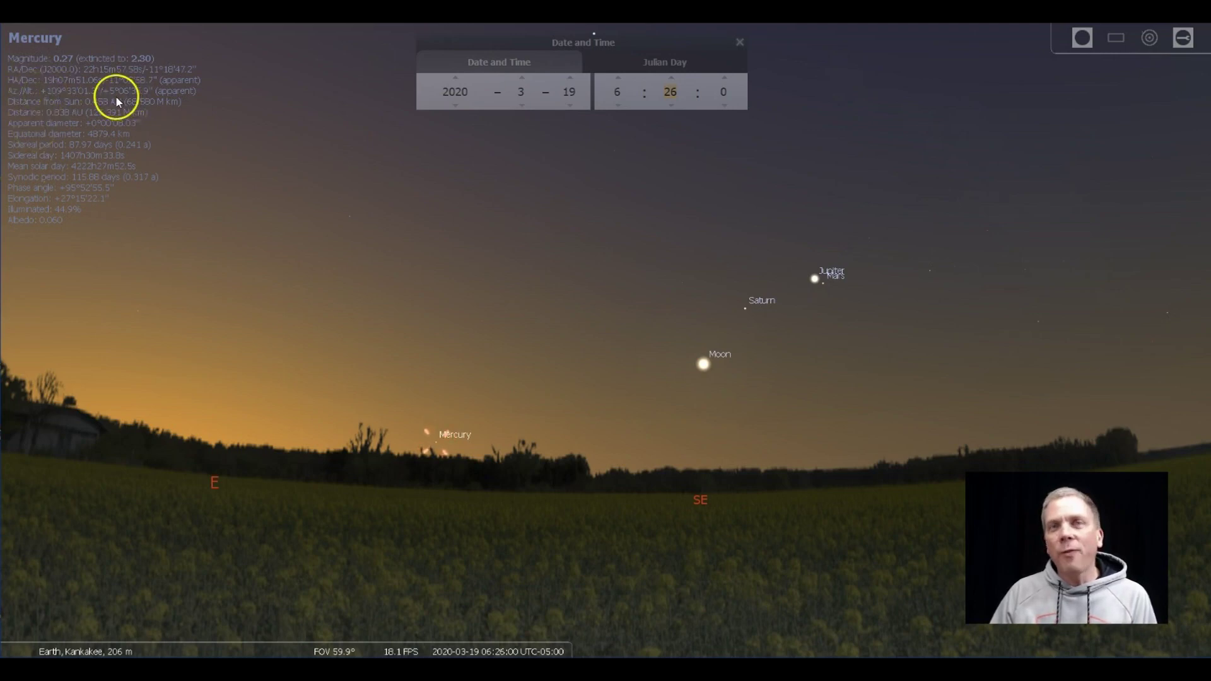
Measure Mercury's separation from Jupiter (40d 12m) and from Saturn (31d 58m 7.47s)
click(671, 49)
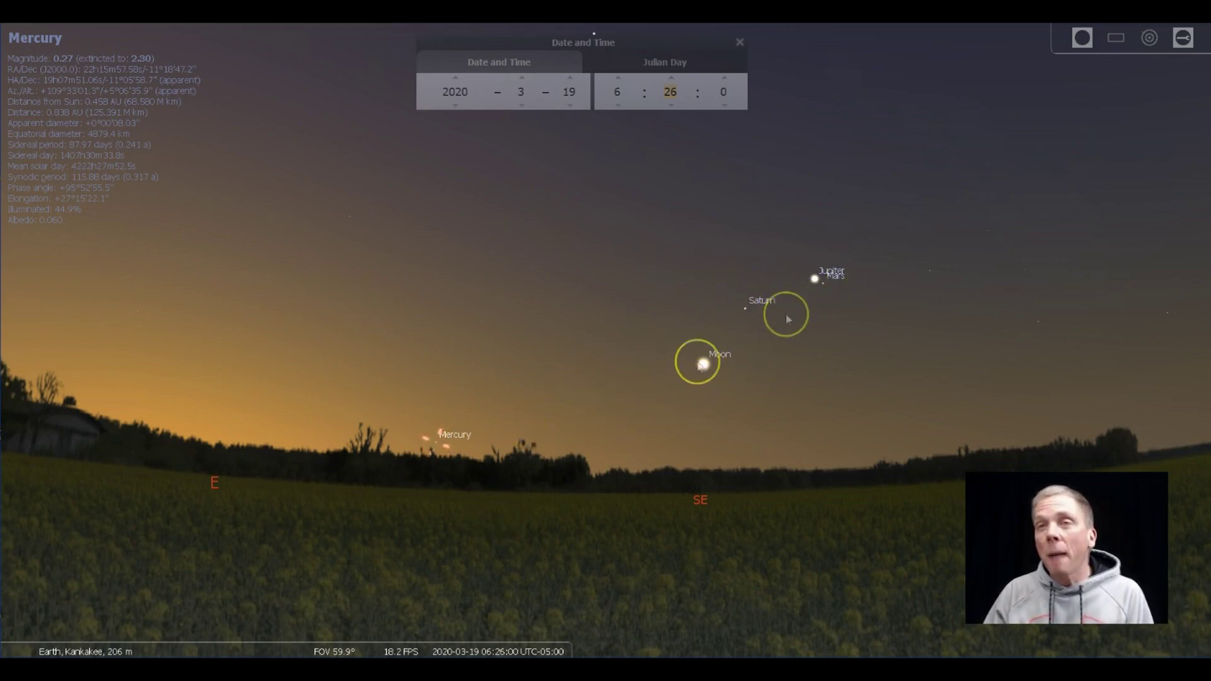
click(385, 643)
mouse_move(745, 309)
mouse_down()
mouse_move(819, 273)
mouse_move(484, 411)
mouse_move(427, 449)
mouse_move(435, 442)
mouse_up()
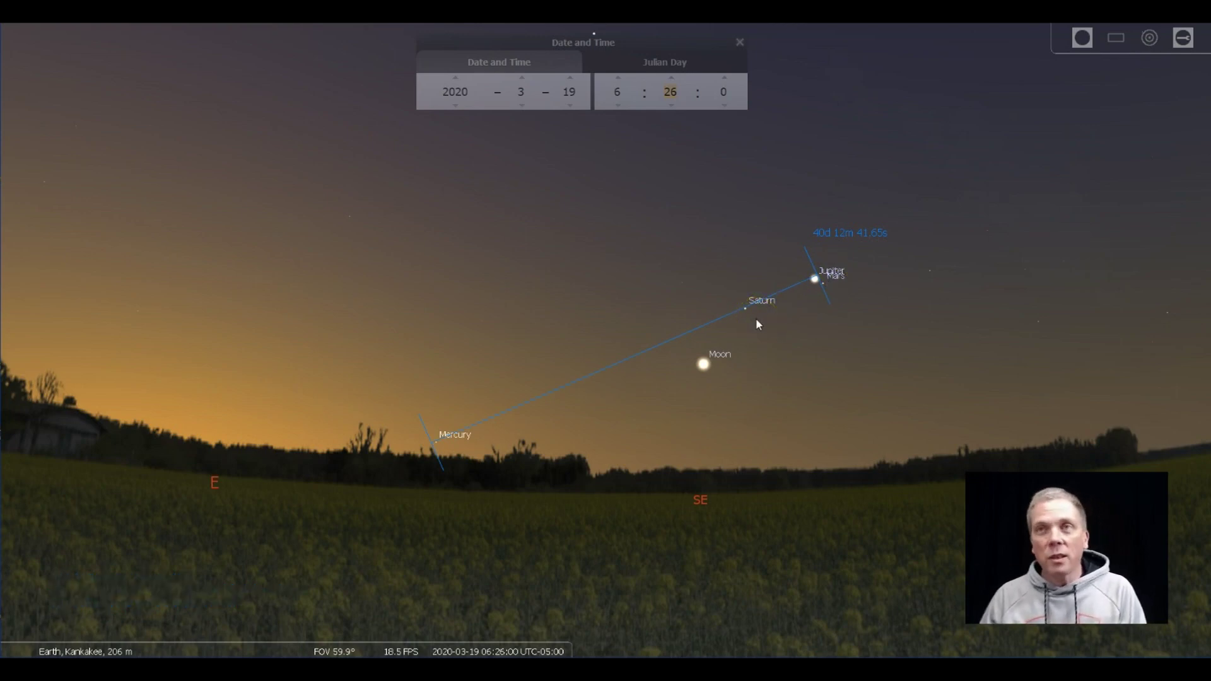
mouse_move(745, 308)
mouse_down()
mouse_move(466, 419)
mouse_move(441, 441)
mouse_up()
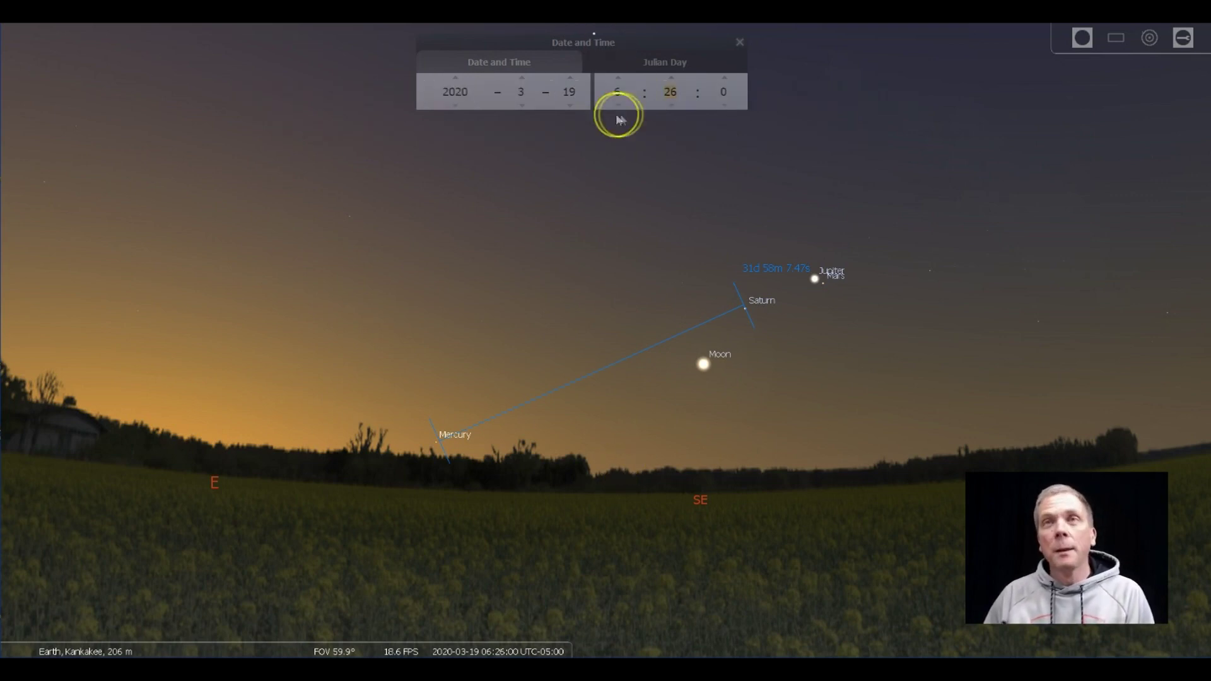
Set the clock back to 18 March 2020 at 06:06
mouse_move(477, 643)
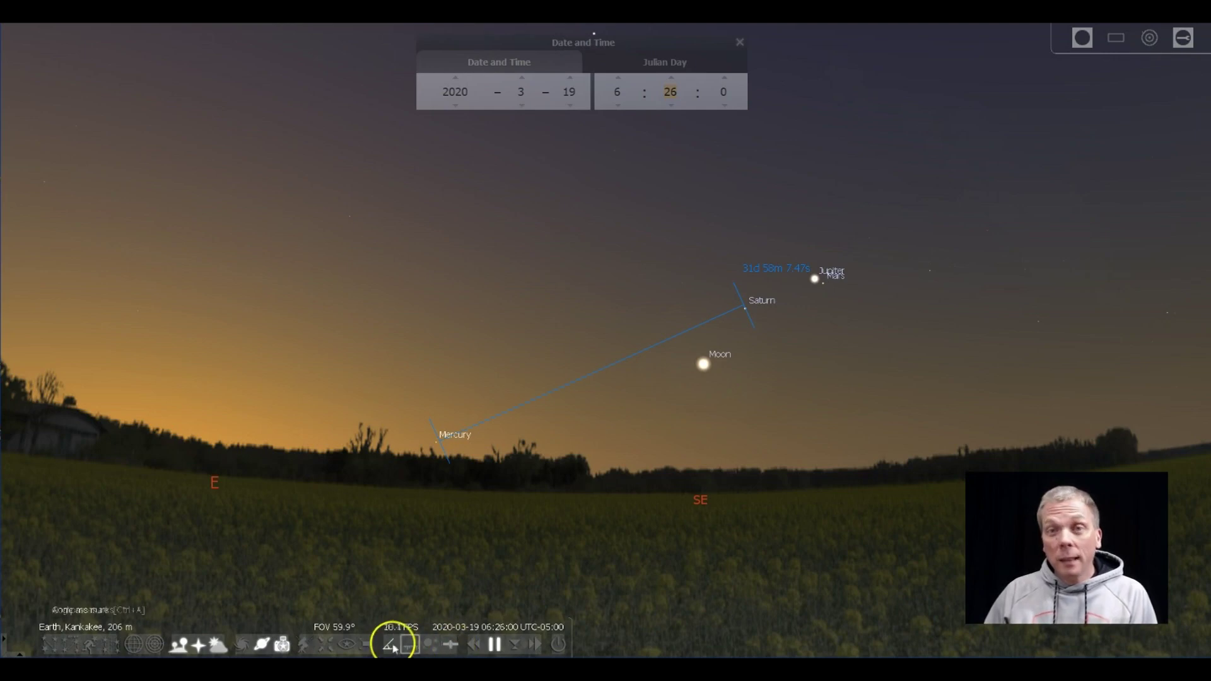
scroll(672, 104, down, 5)
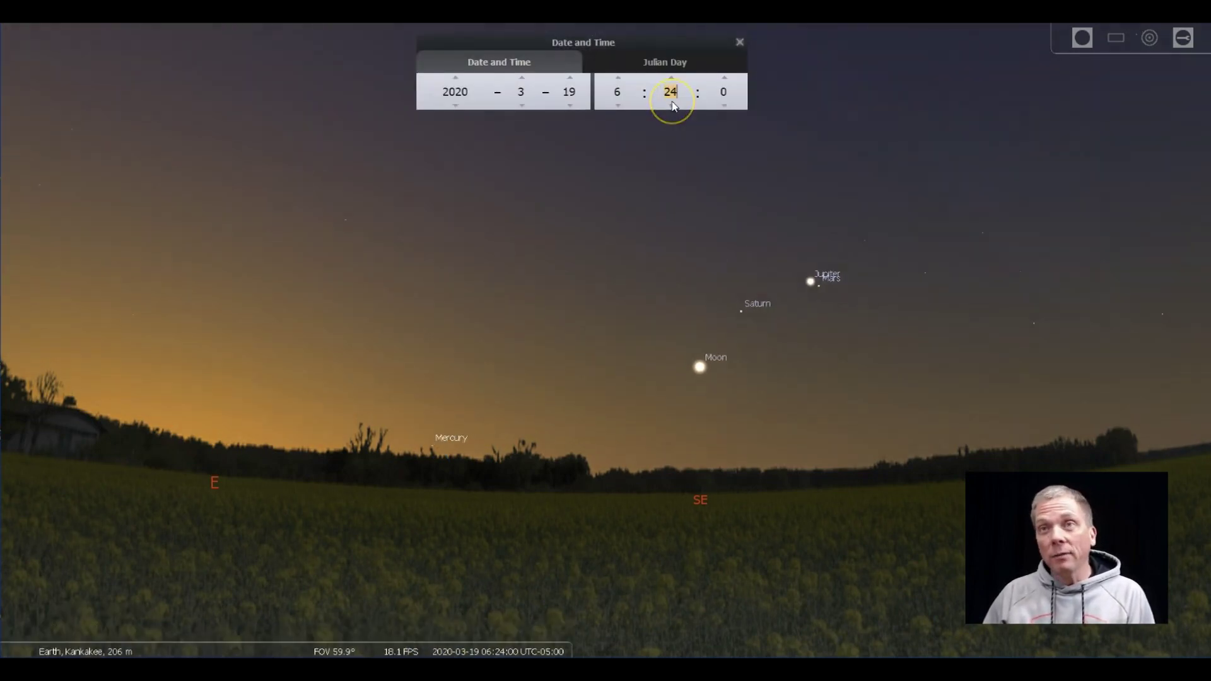
scroll(673, 105, down, 10)
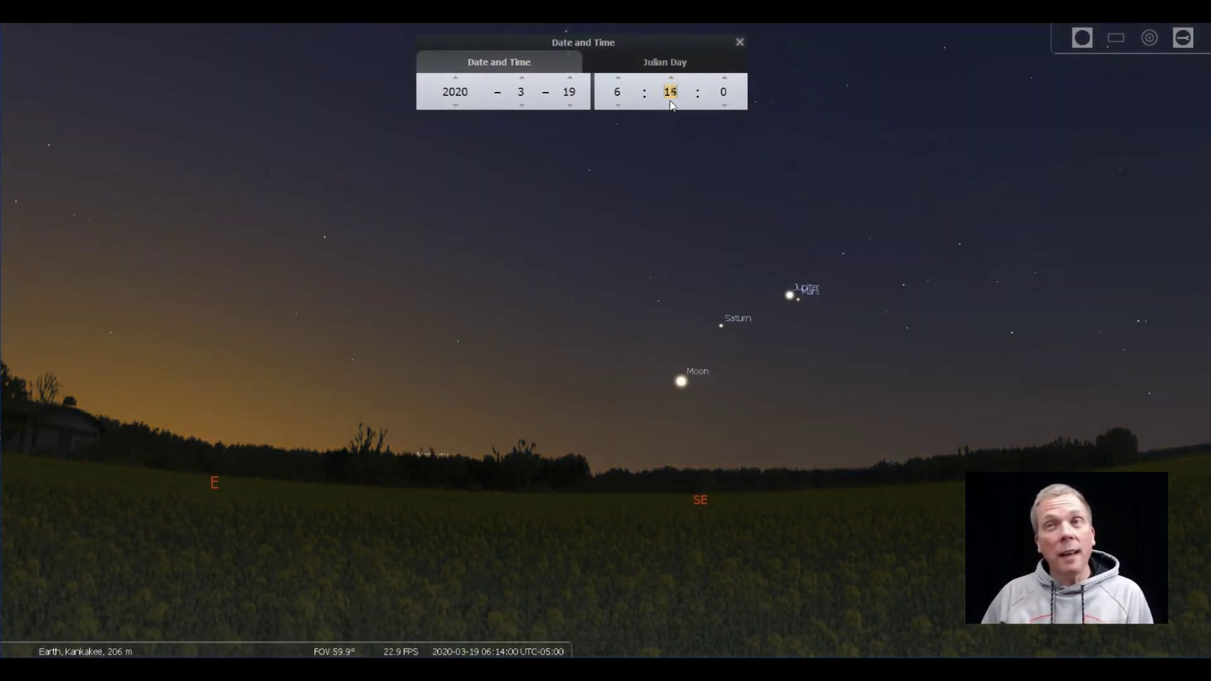
scroll(673, 104, down, 5)
Recentre and zoom onto the Moon, Jupiter, Mars and Saturn grouping
drag(868, 384, 770, 400)
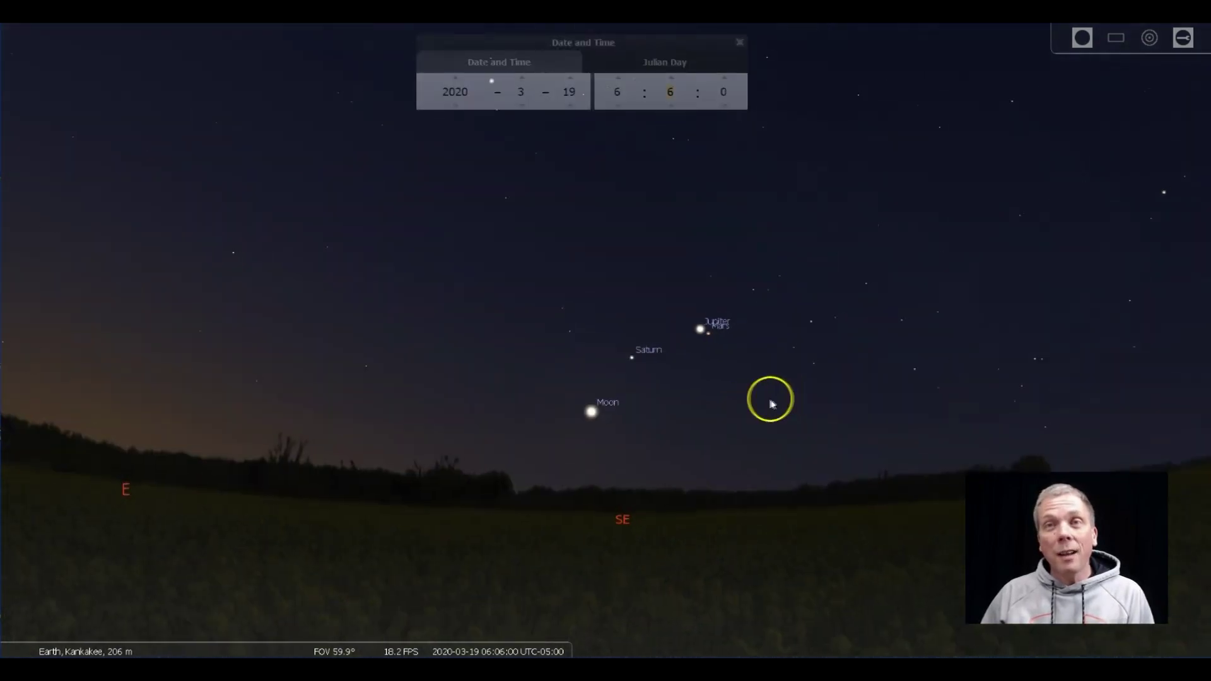
scroll(574, 102, down, 1)
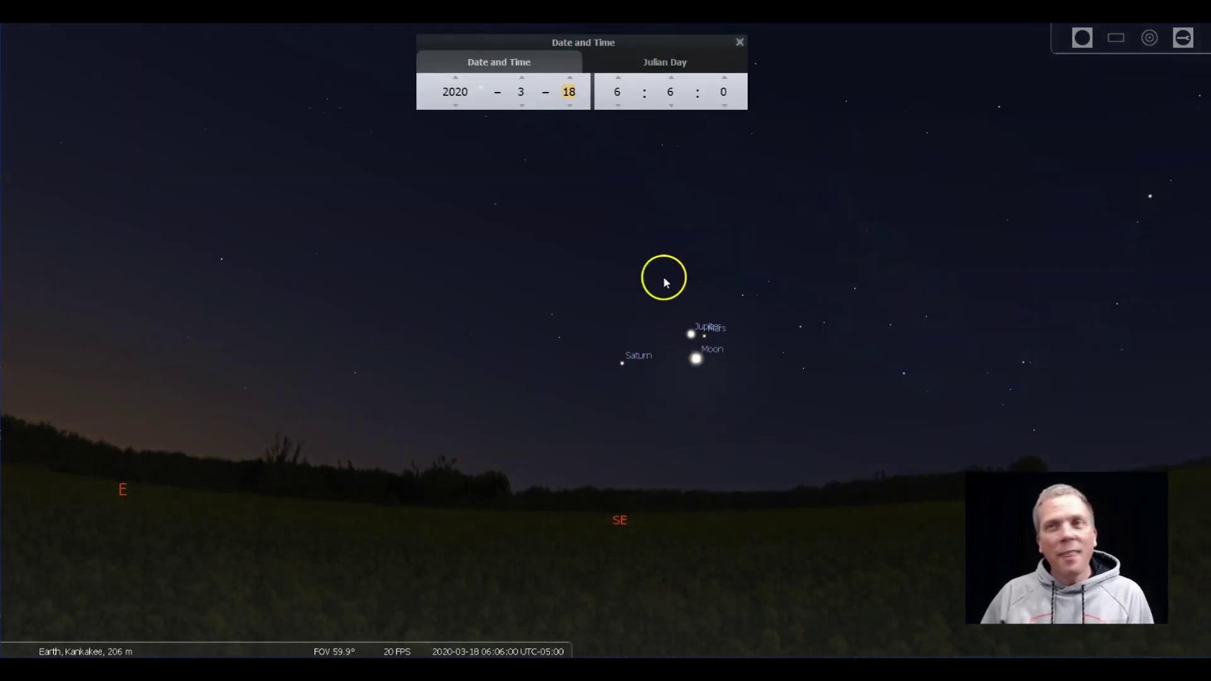
scroll(704, 361, up, 5)
drag(757, 384, 656, 374)
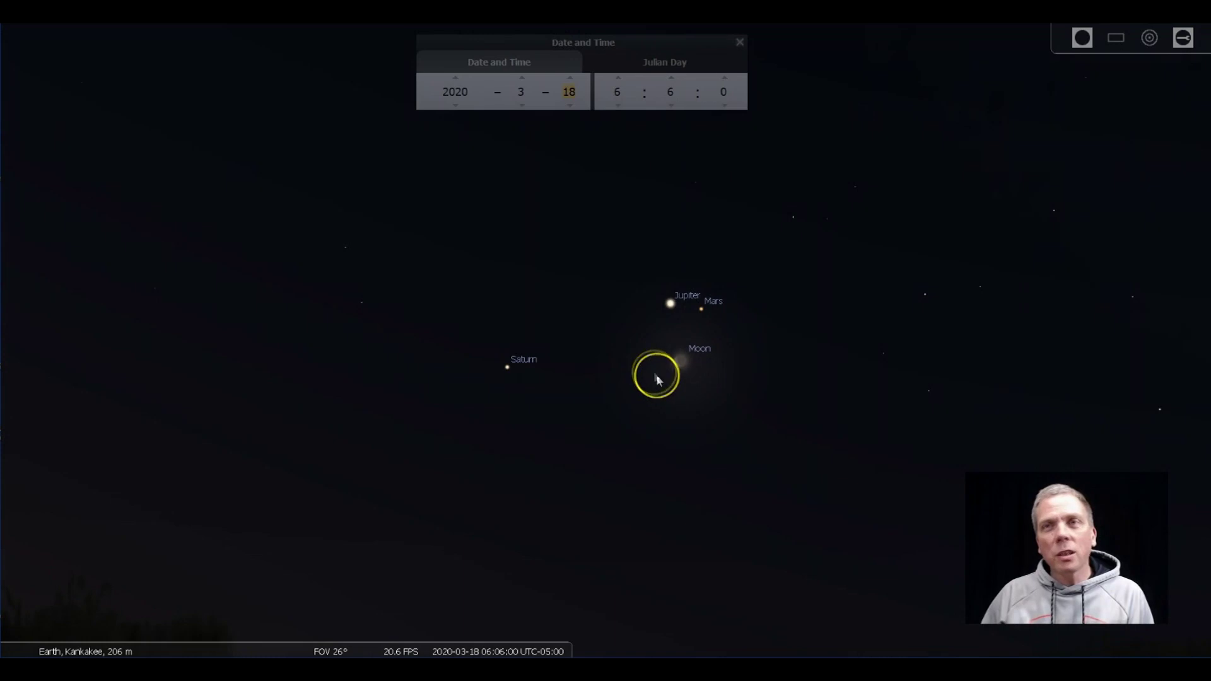
scroll(660, 378, up, 1)
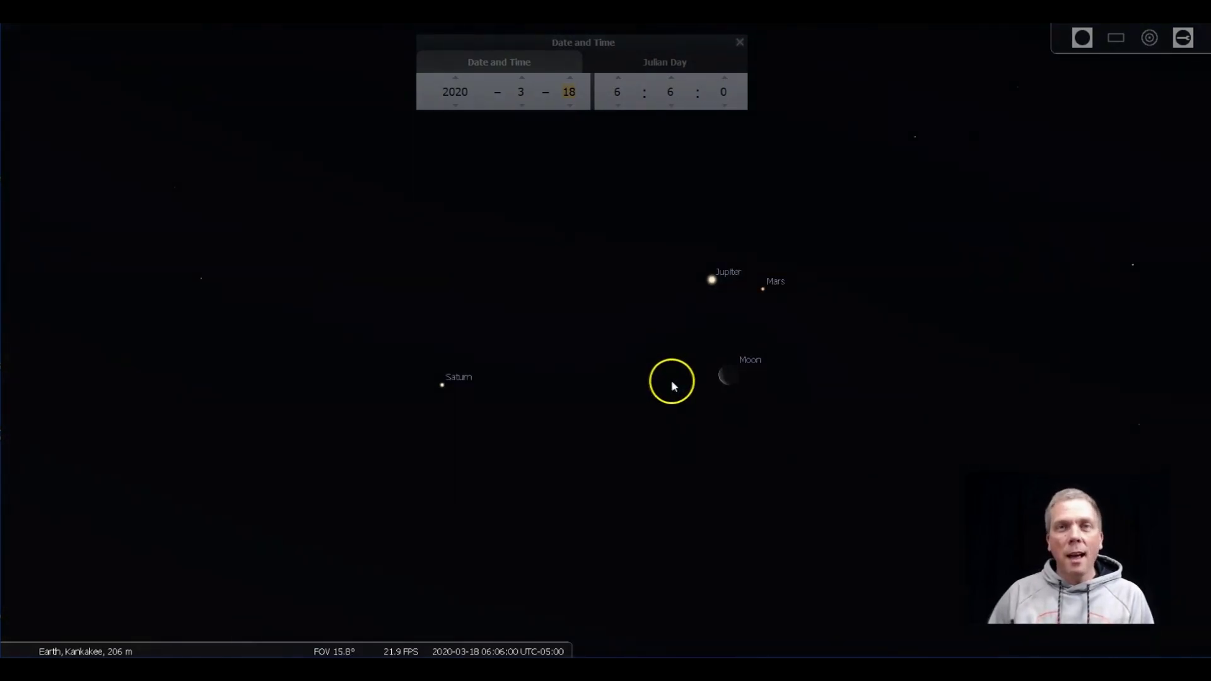